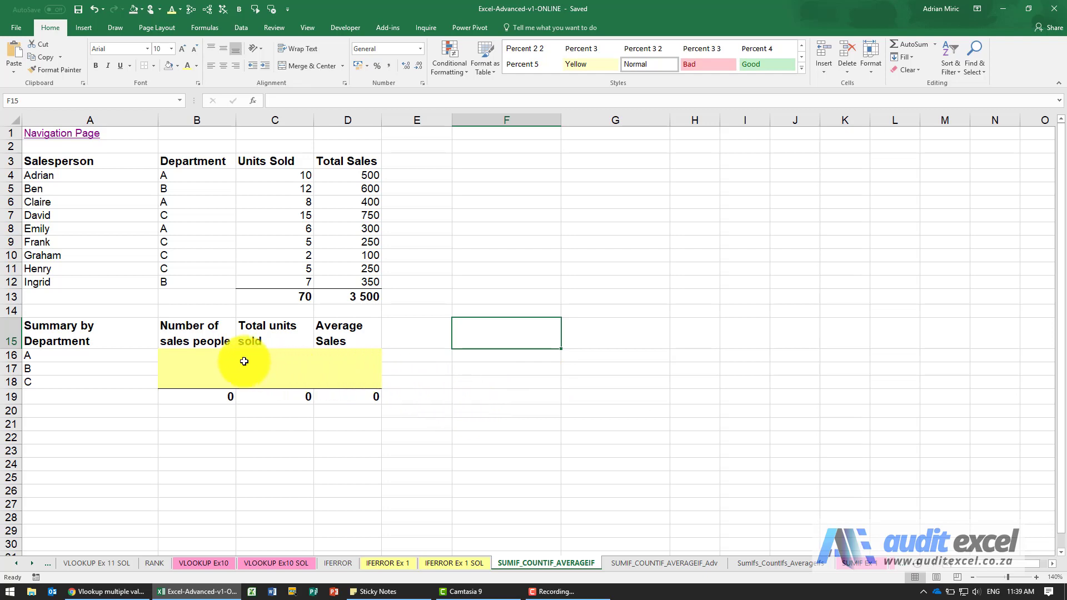
# Compare the descriptions of the COUNTIF and COUNTIFS functions from cell B16, leaving without inserting either one
pyautogui.click(218, 356)
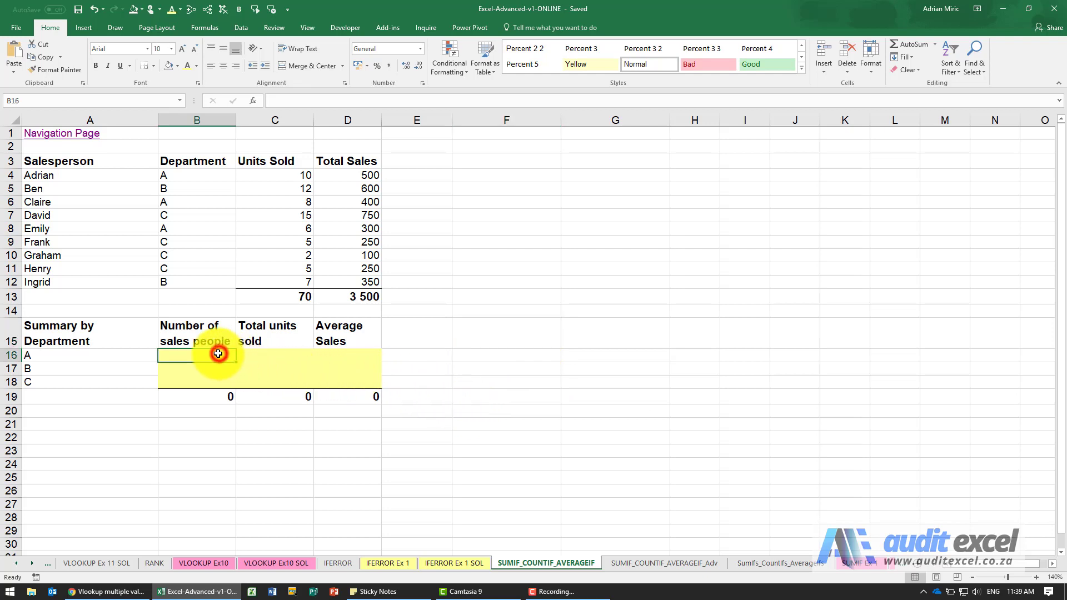
pyautogui.click(252, 101)
pyautogui.click(498, 362)
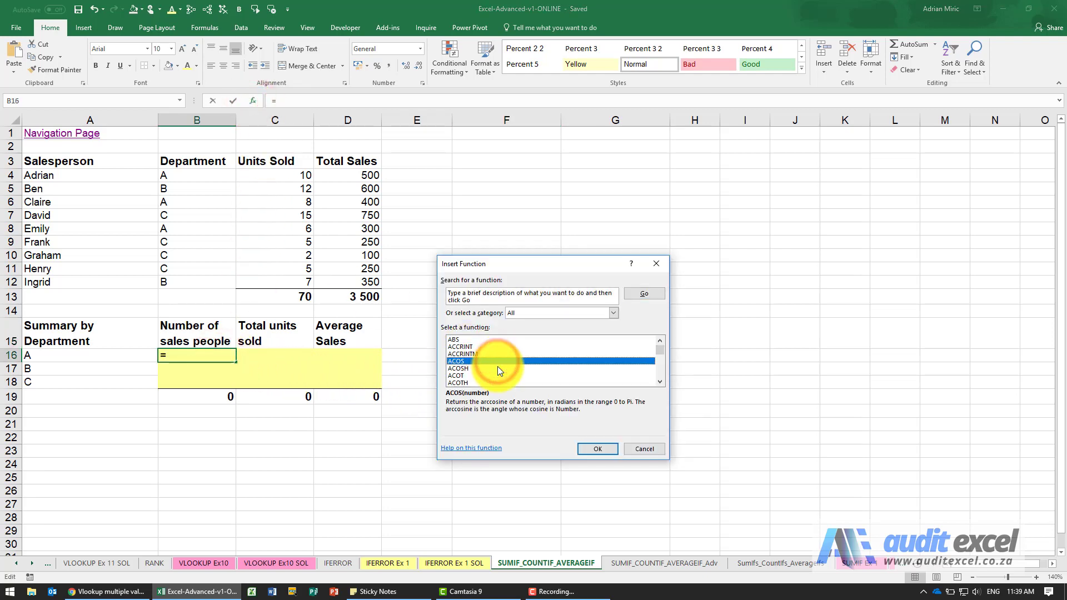
pyautogui.write('cou')
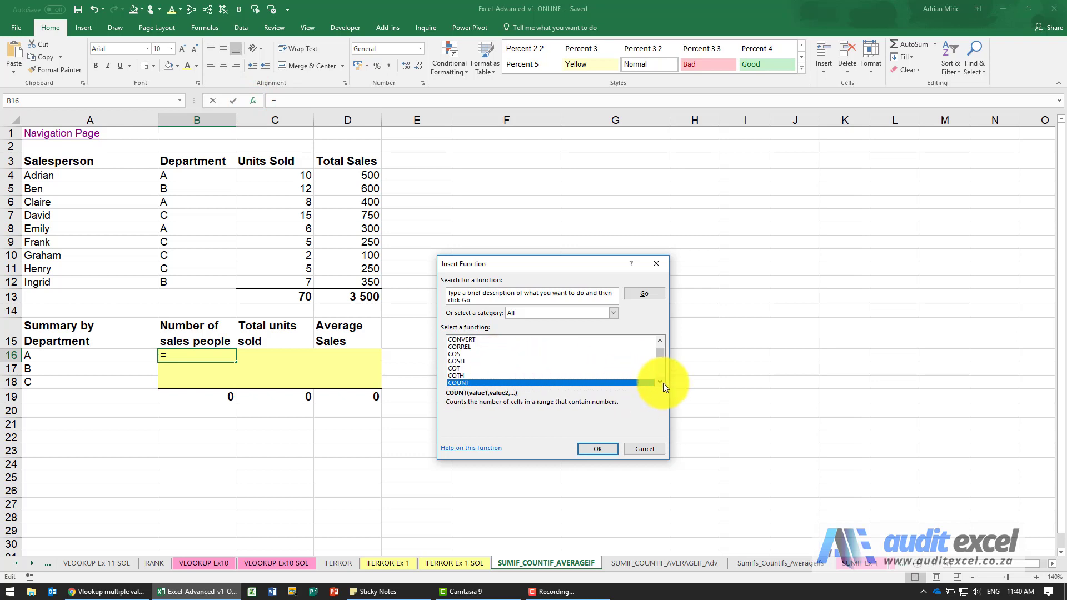
pyautogui.click(661, 381)
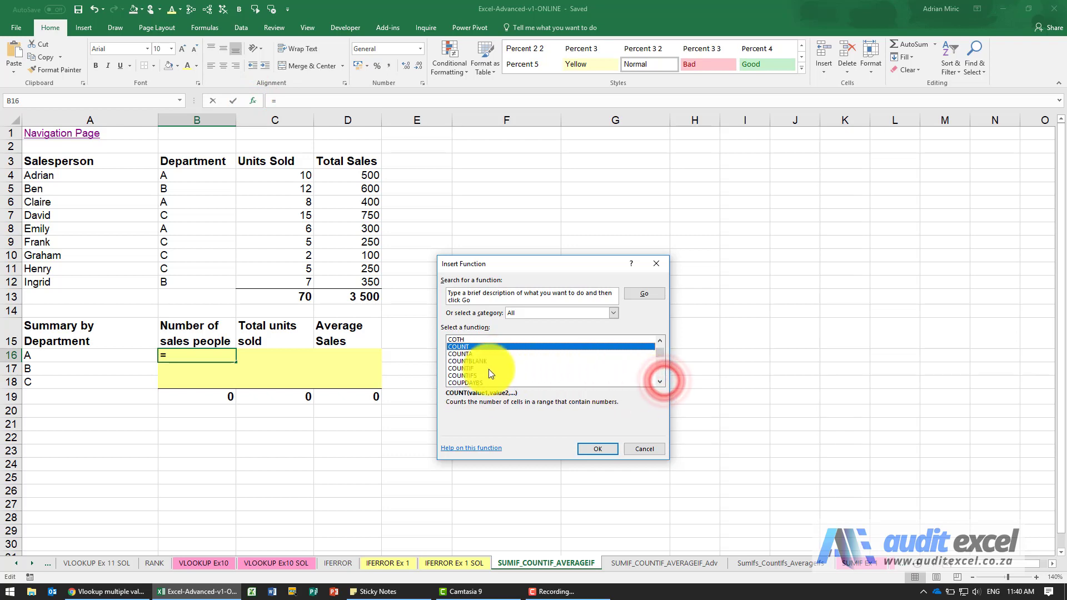
pyautogui.click(483, 369)
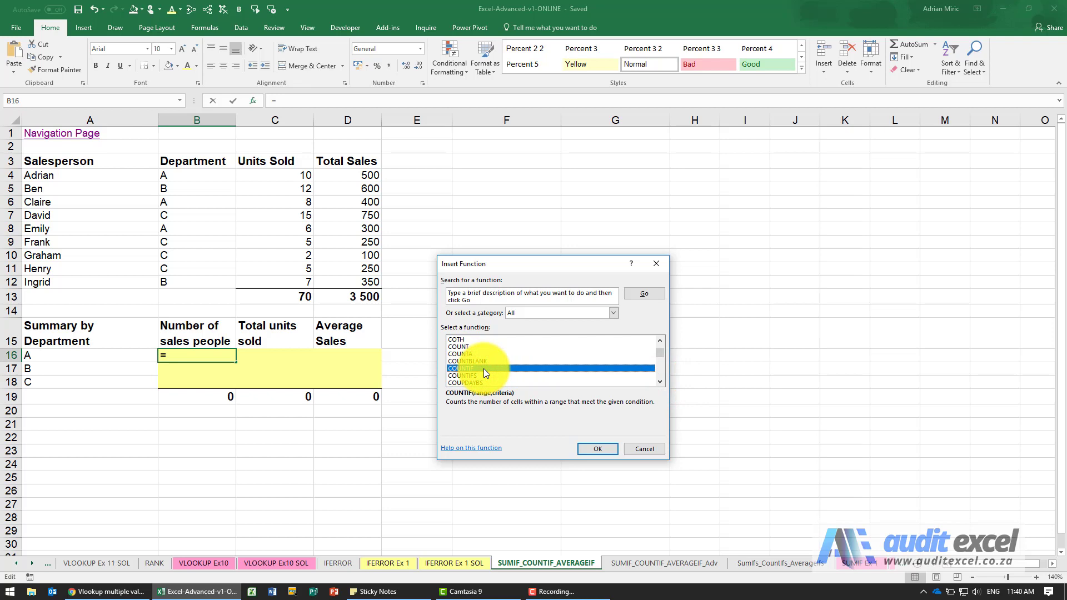
pyautogui.click(483, 375)
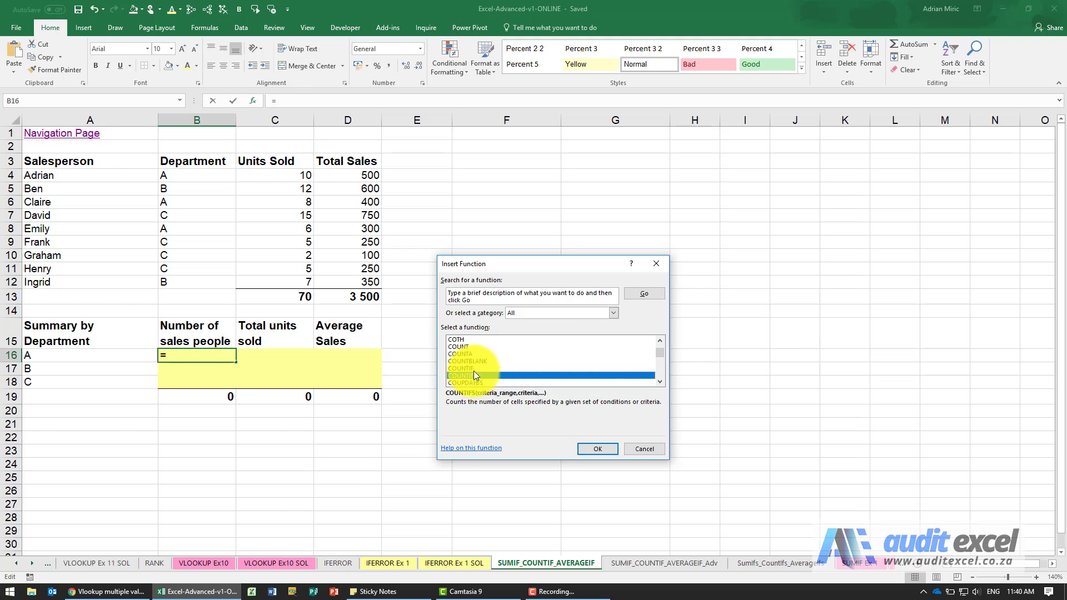
pyautogui.click(472, 376)
pyautogui.click(472, 373)
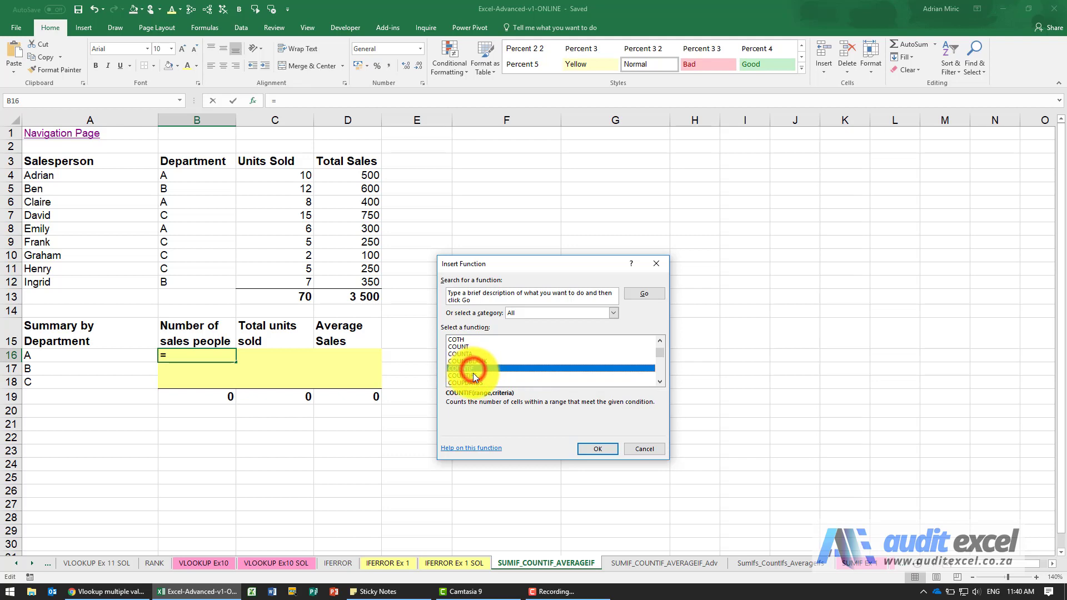
pyautogui.click(635, 448)
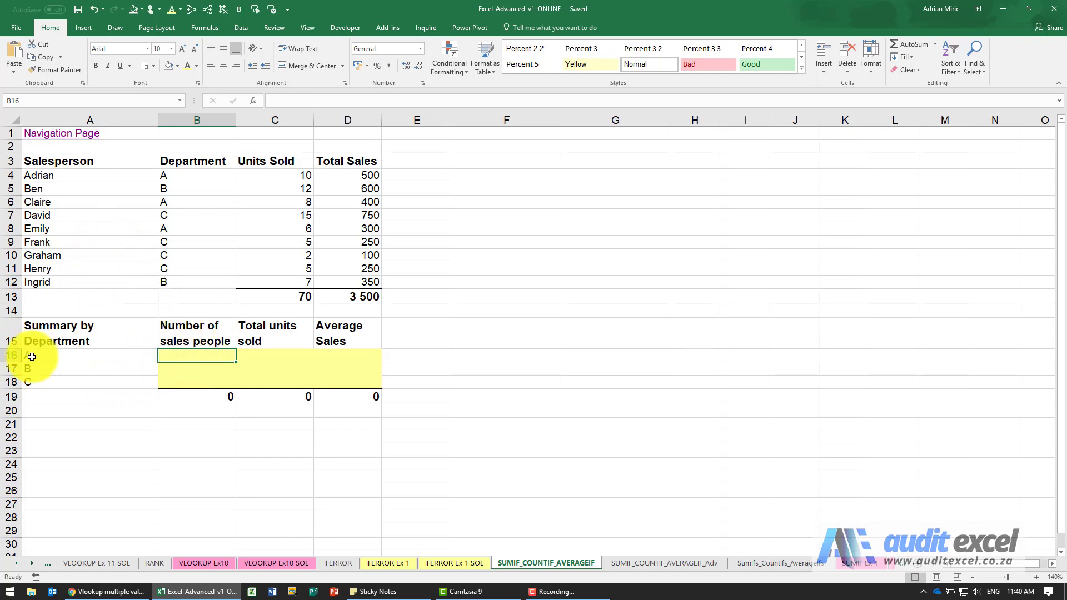
# Check the department A entries in the Department column of the sales table, cells B4, B6 and B8
pyautogui.click(167, 175)
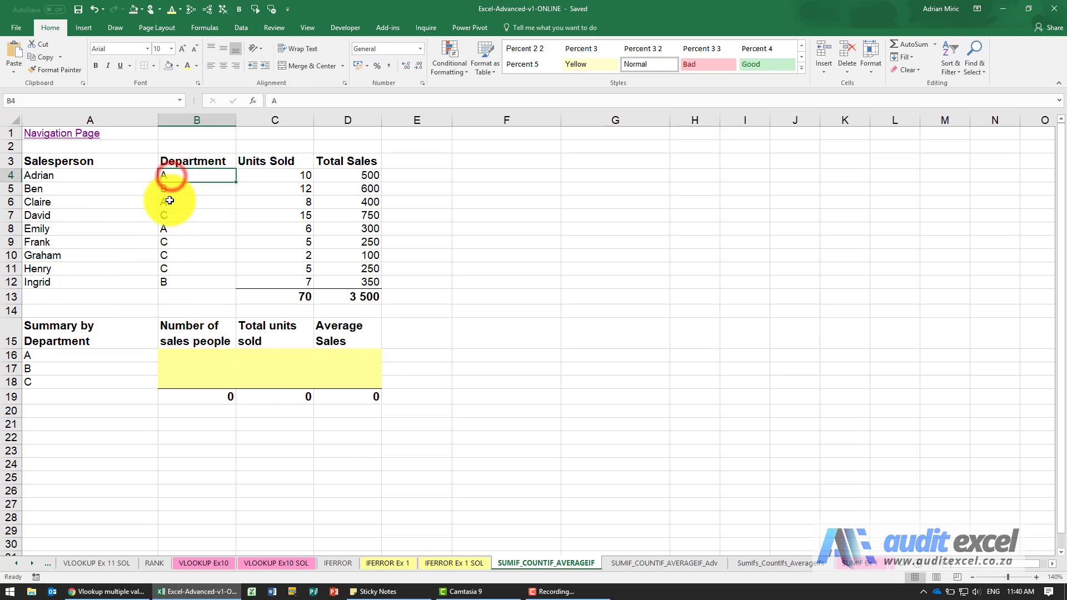
pyautogui.click(169, 201)
pyautogui.click(182, 228)
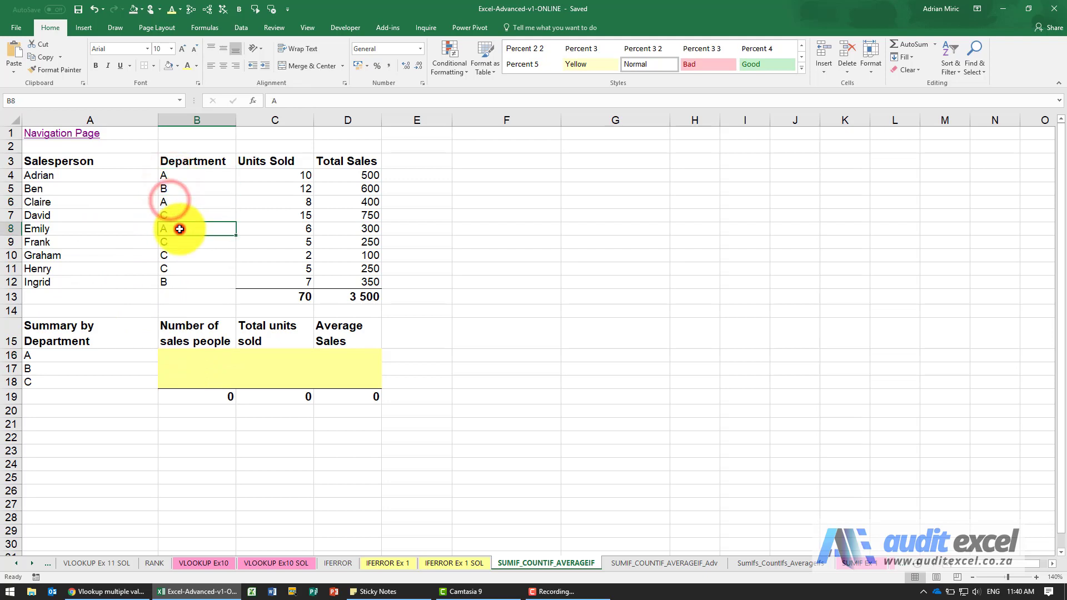
# Insert the COUNTIFS function into cell B16, under Number of sales people for department A
pyautogui.click(189, 354)
pyautogui.click(253, 100)
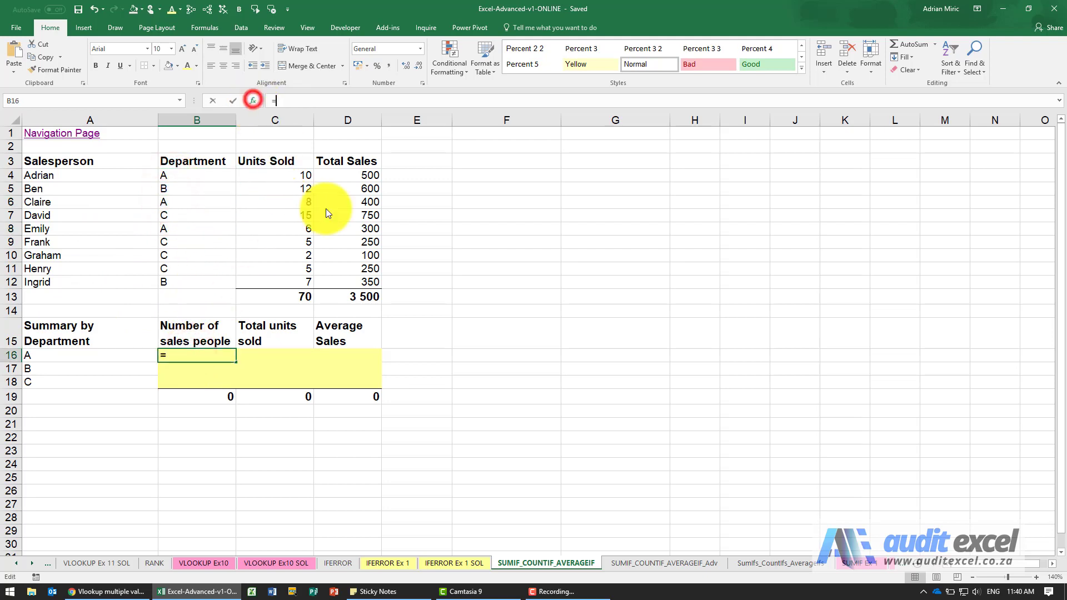
pyautogui.click(495, 361)
pyautogui.write('cou')
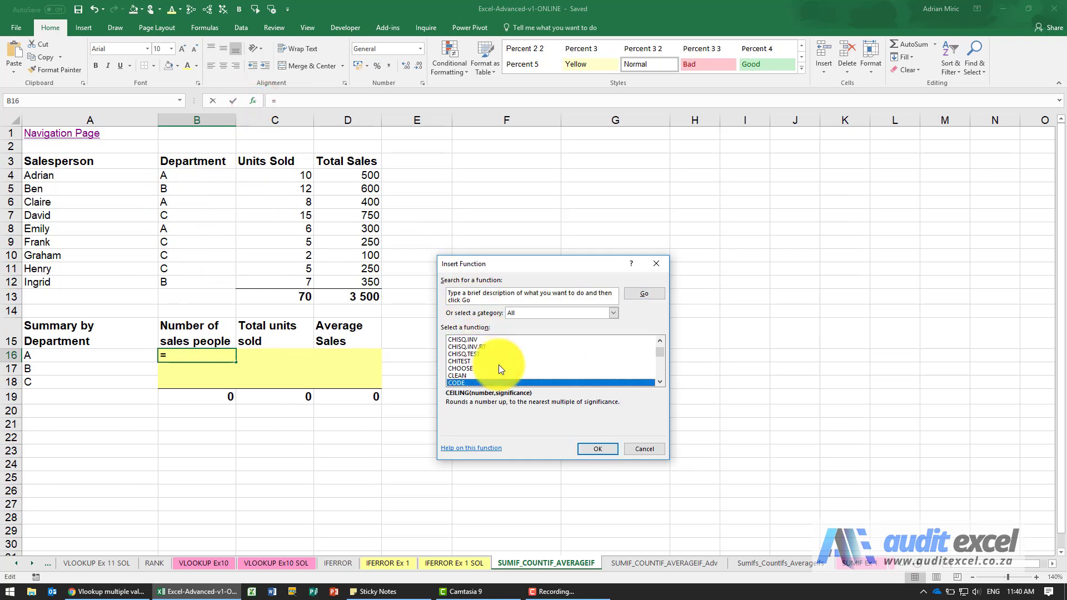
pyautogui.press('Down')
pyautogui.press('Down')
pyautogui.press('Down')
pyautogui.press('Down')
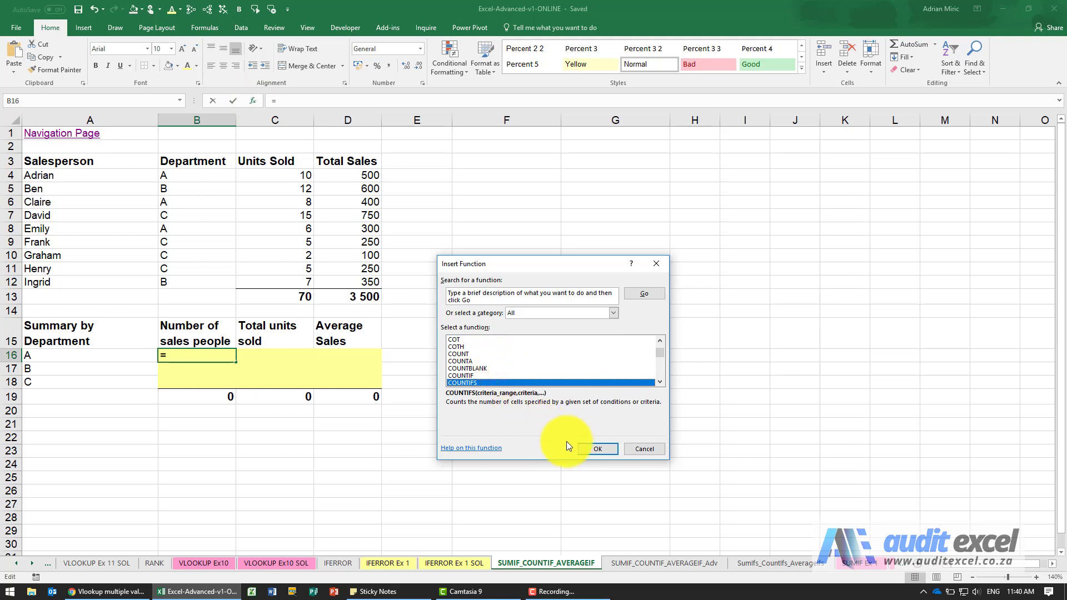
pyautogui.click(585, 446)
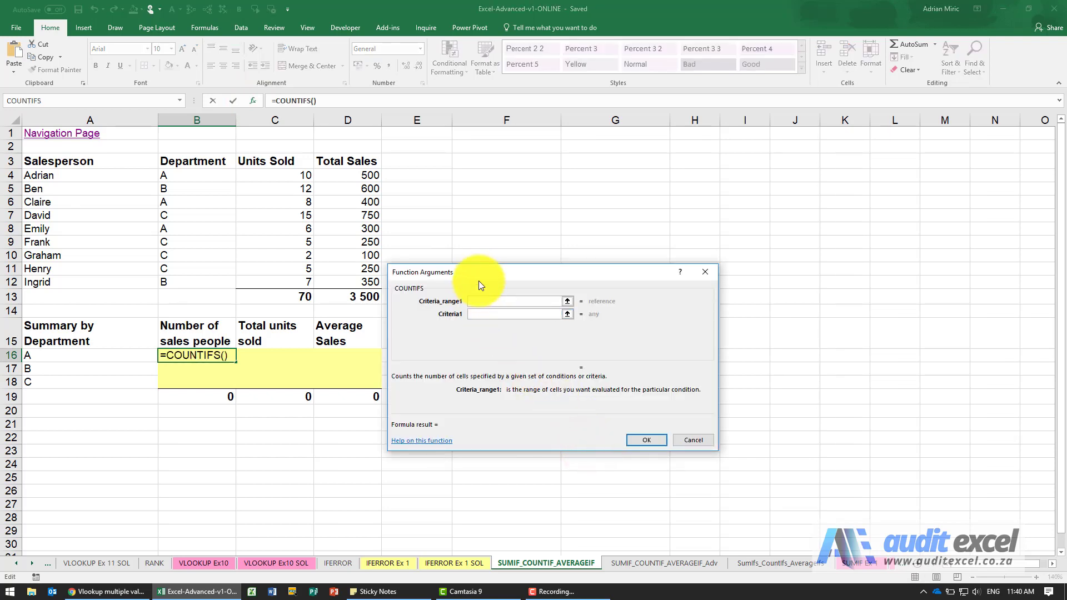
# Set the first COUNTIFS criterion to the department A label in cell A16
pyautogui.moveTo(479, 275); pyautogui.dragTo(489, 269)
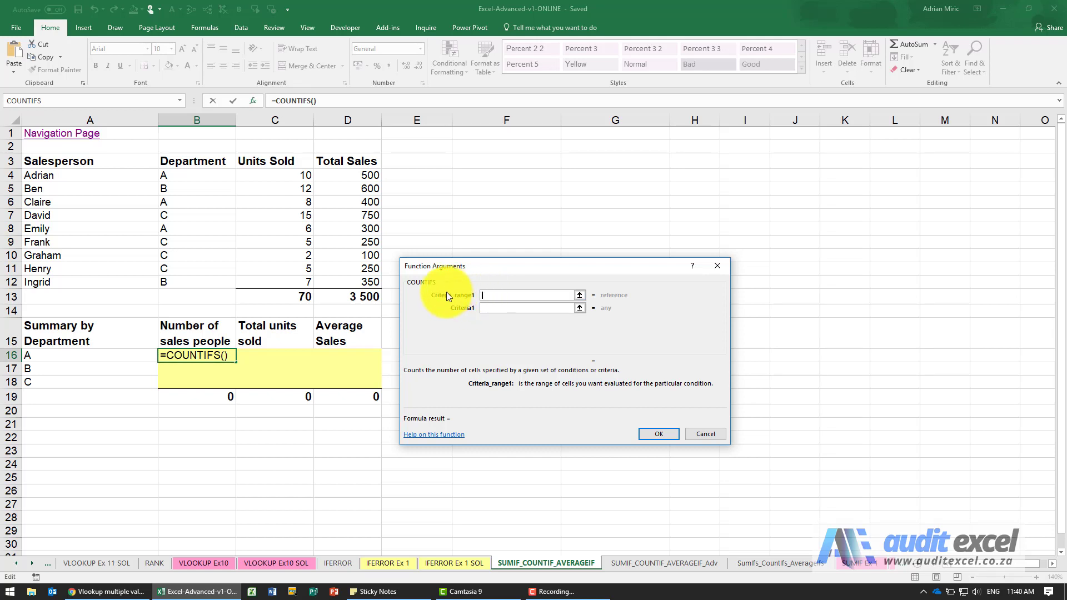
pyautogui.click(488, 308)
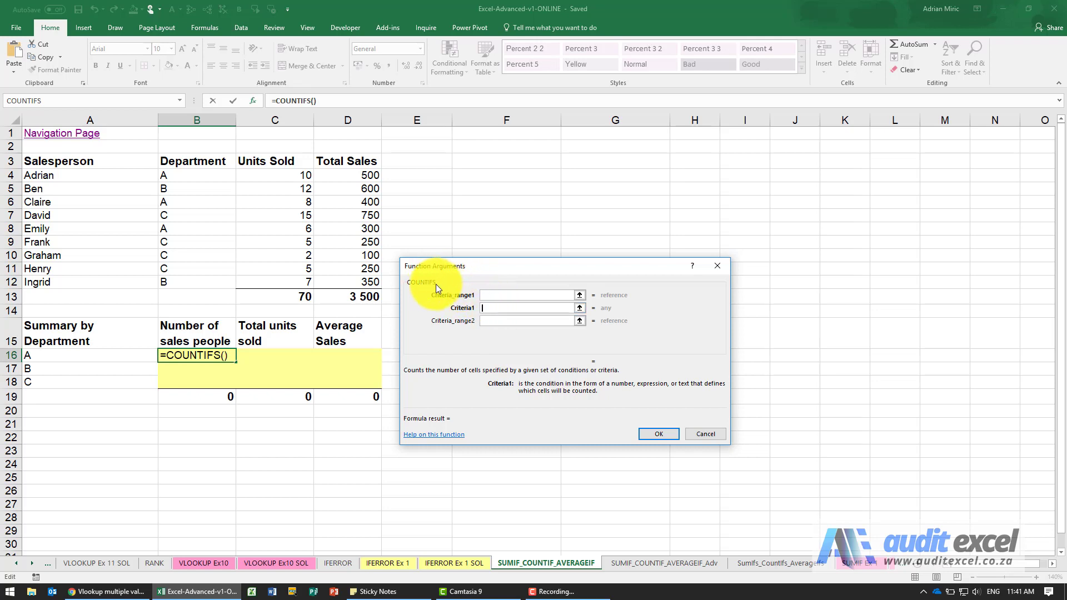
pyautogui.click(488, 307)
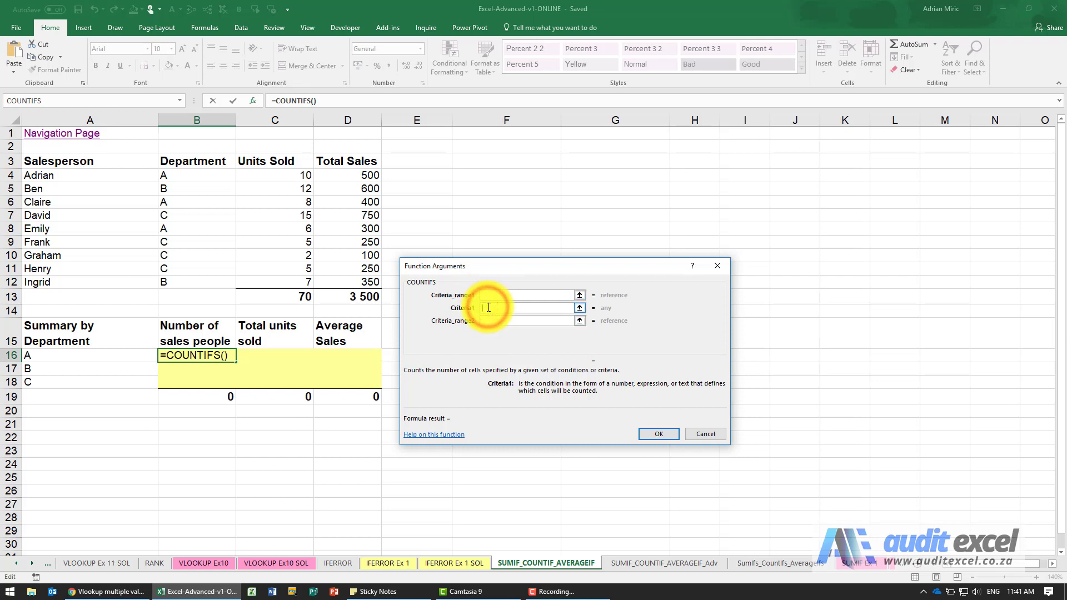
pyautogui.click(68, 360)
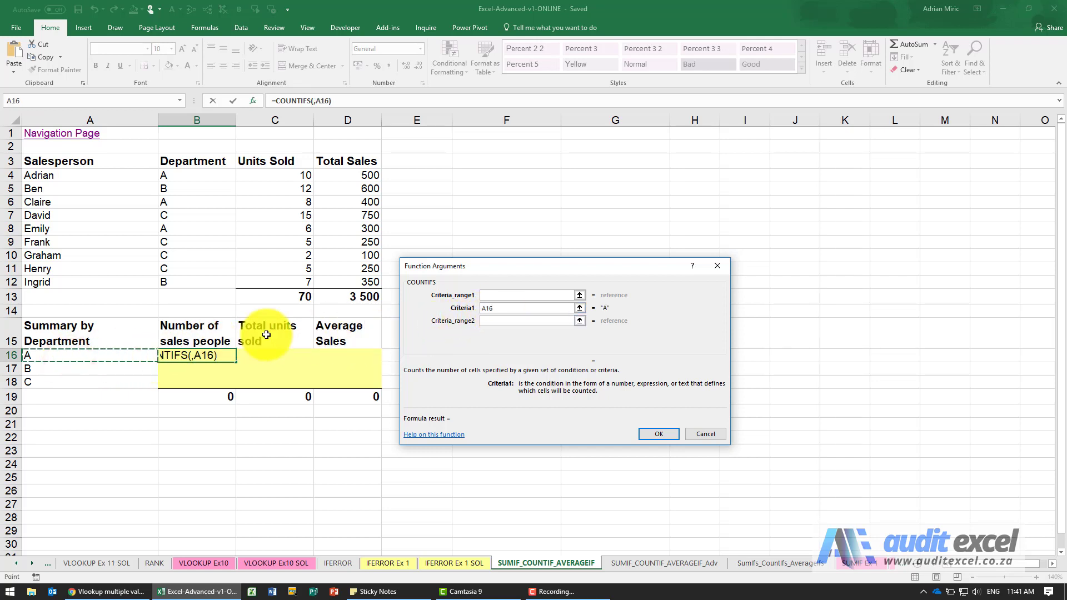
# Set the first criteria range to the absolute range $B$4:$B$12 and complete the COUNTIFS formula
pyautogui.click(490, 295)
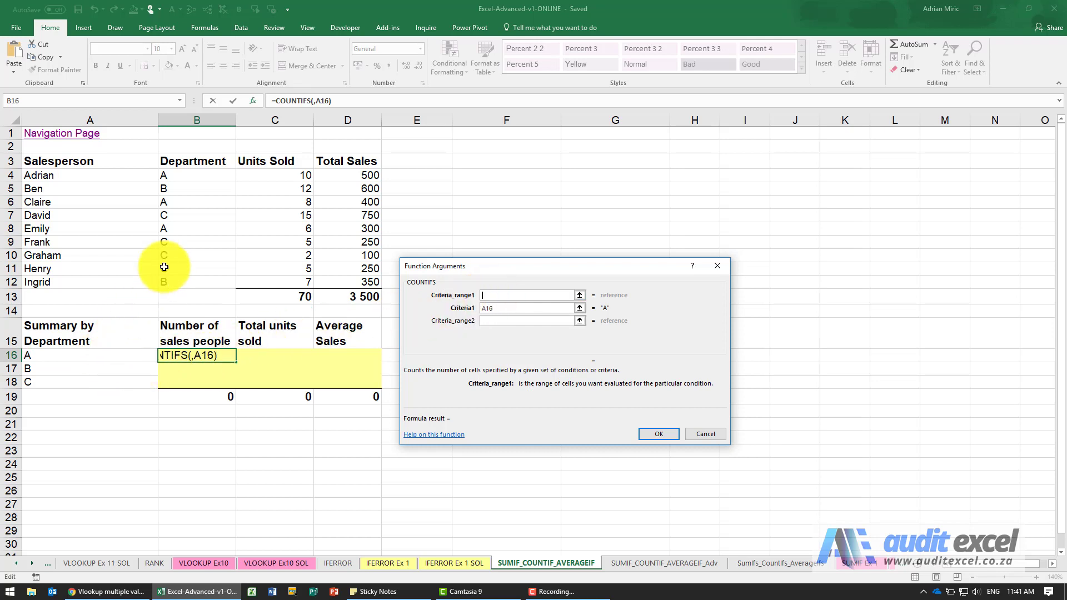
pyautogui.moveTo(203, 175); pyautogui.dragTo(203, 277)
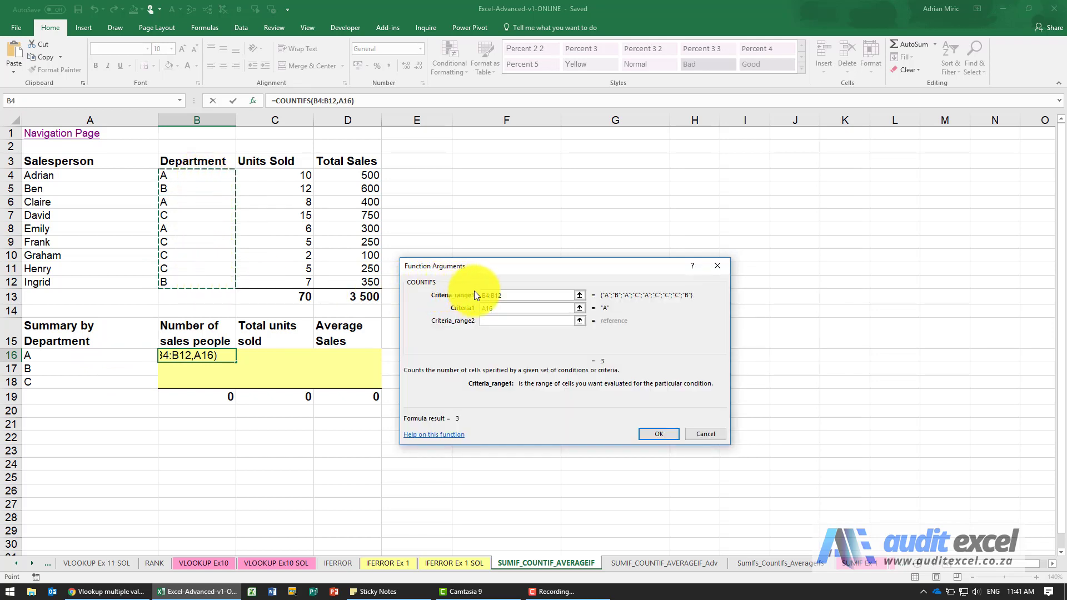
pyautogui.press('F4')
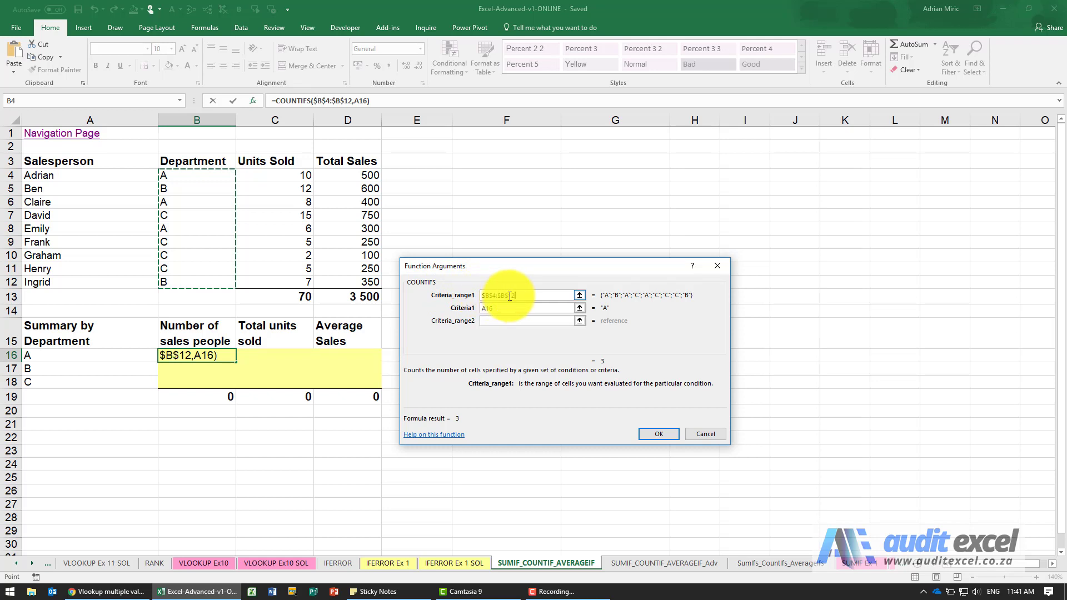
pyautogui.click(495, 322)
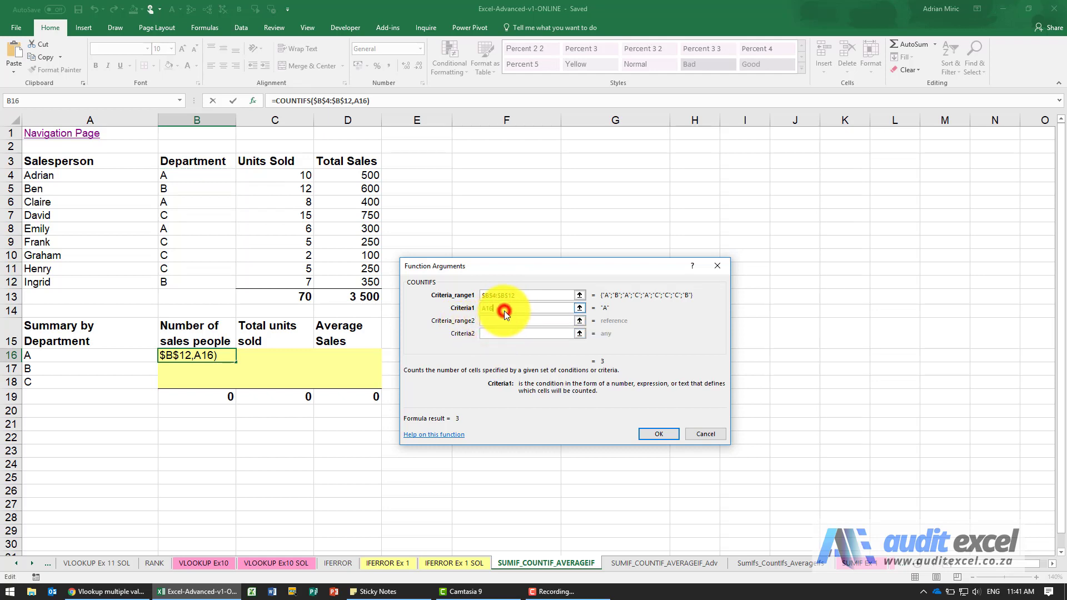
pyautogui.click(651, 432)
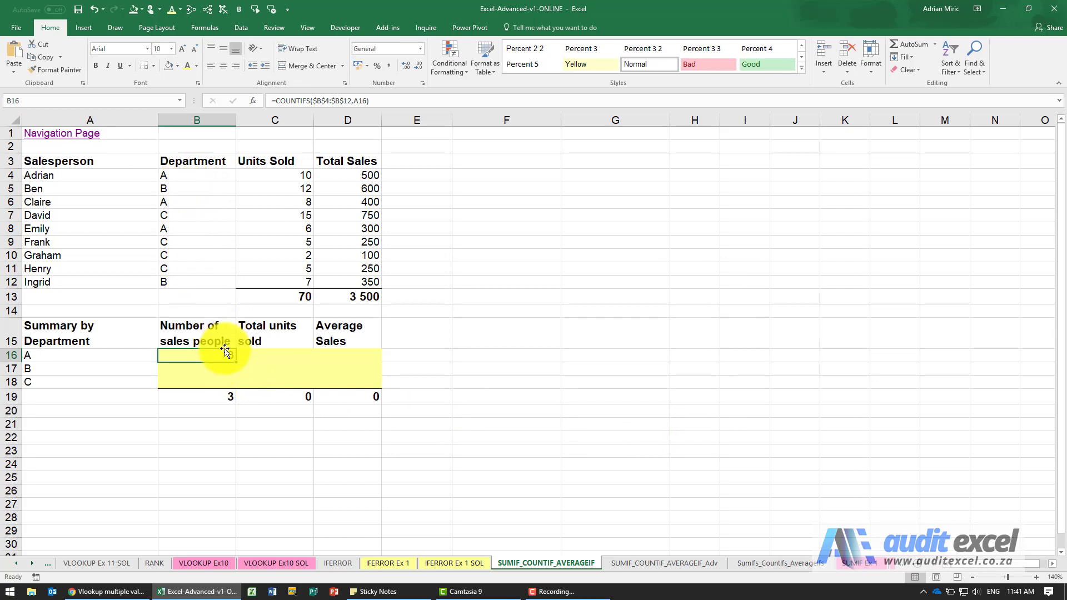
# Fill the COUNTIFS formula from B16 down to B18 and inspect the copied formula in B17
pyautogui.moveTo(237, 362); pyautogui.dragTo(228, 390)
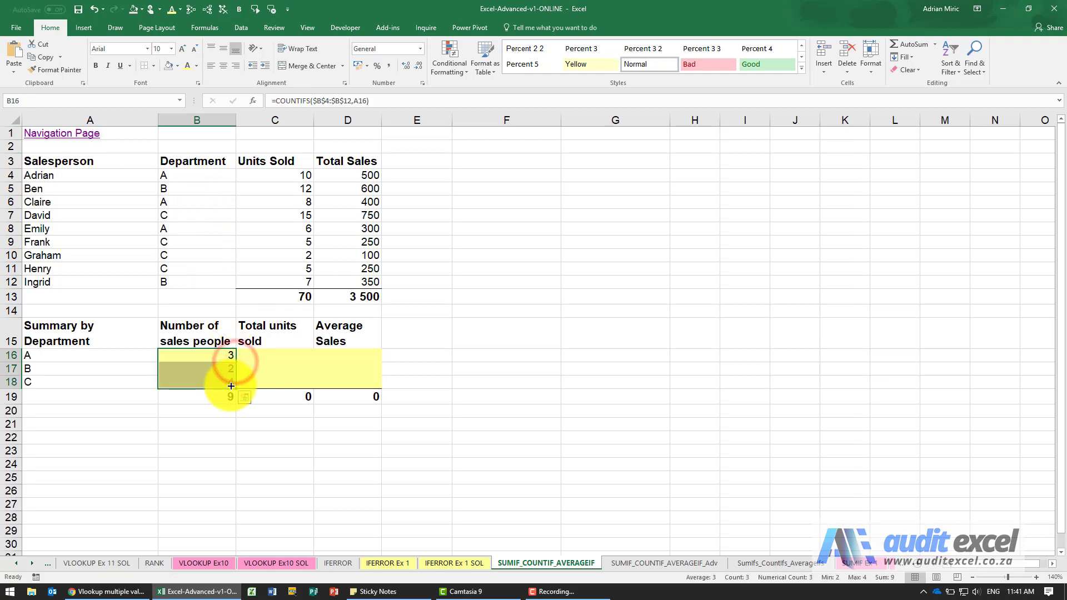
pyautogui.click(221, 370)
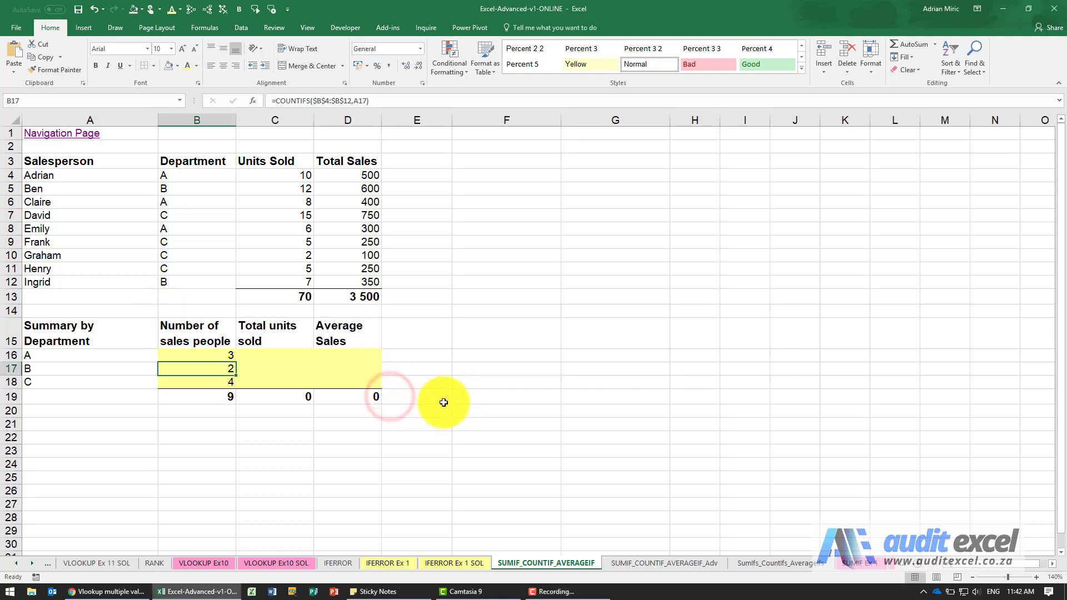
# Examine which rows belong to department A and select their Units Sold values in C4, C6 and C8 together
pyautogui.click(279, 354)
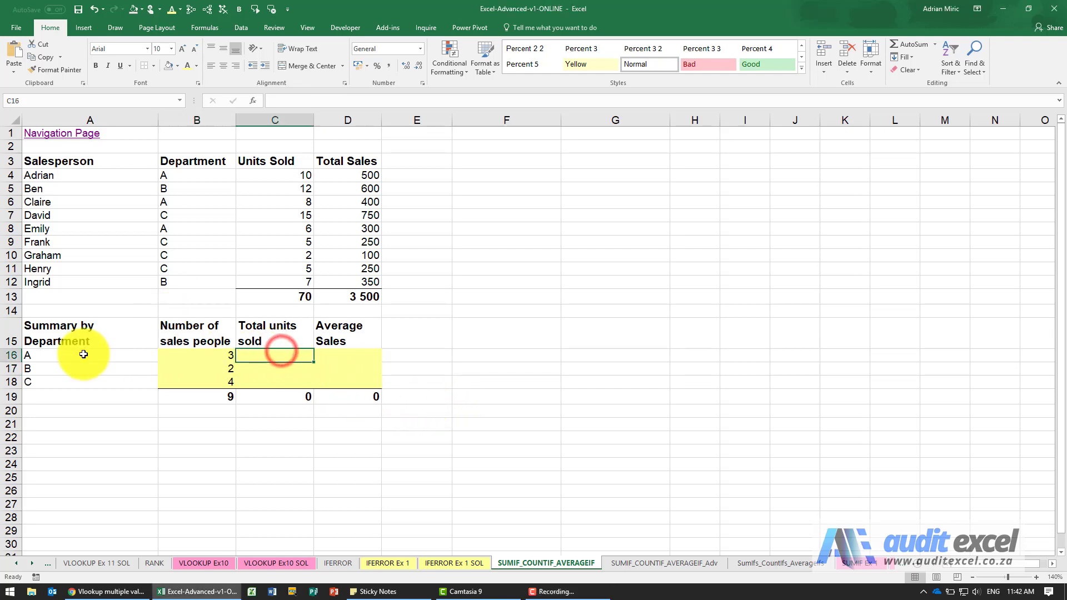
pyautogui.click(277, 356)
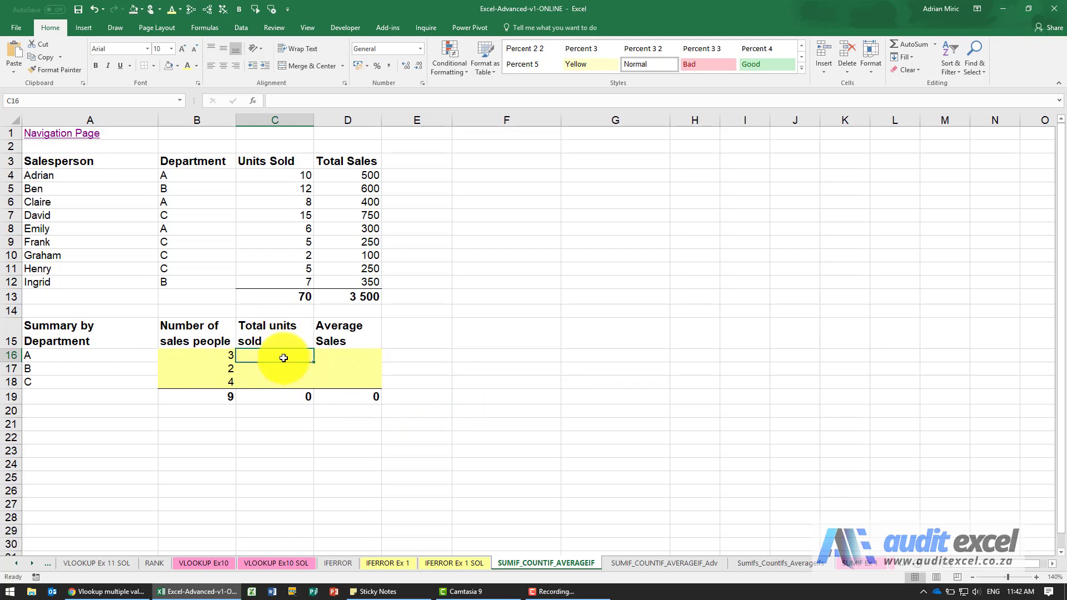
pyautogui.click(90, 360)
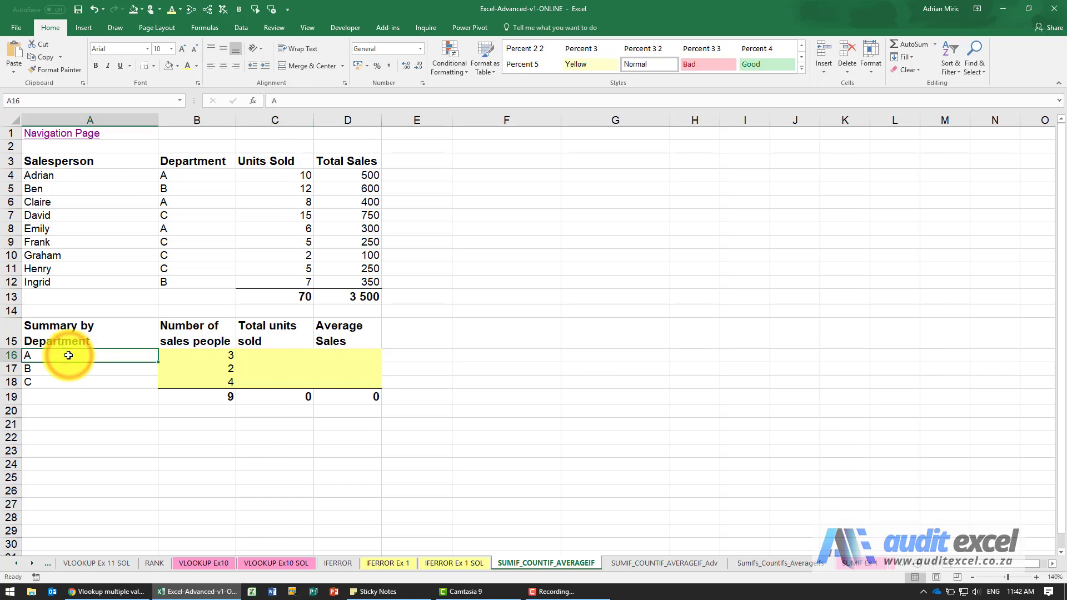
pyautogui.click(178, 174)
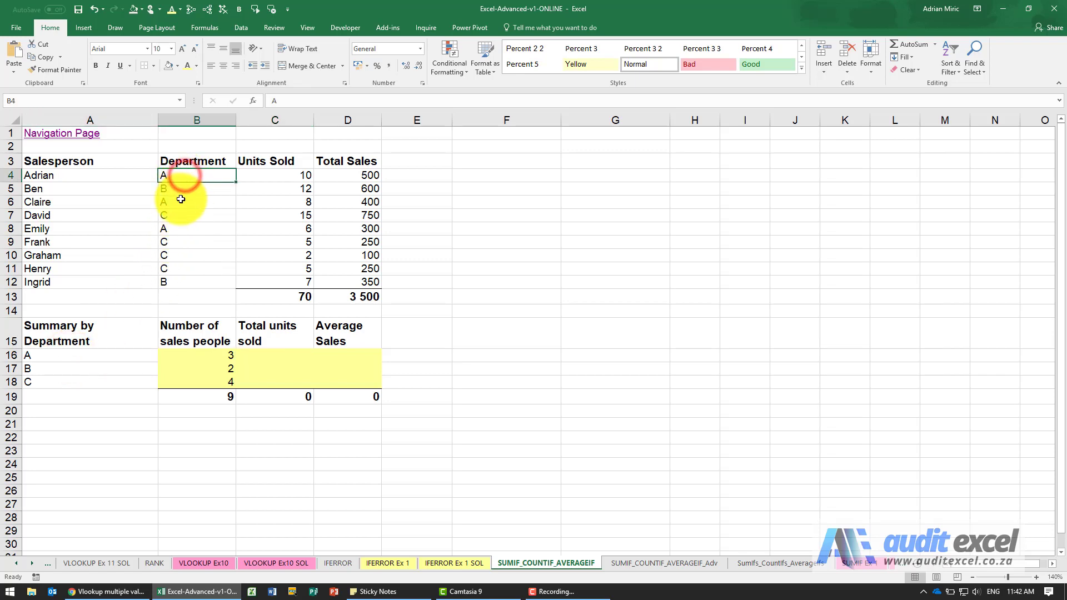
pyautogui.click(181, 200)
pyautogui.click(179, 228)
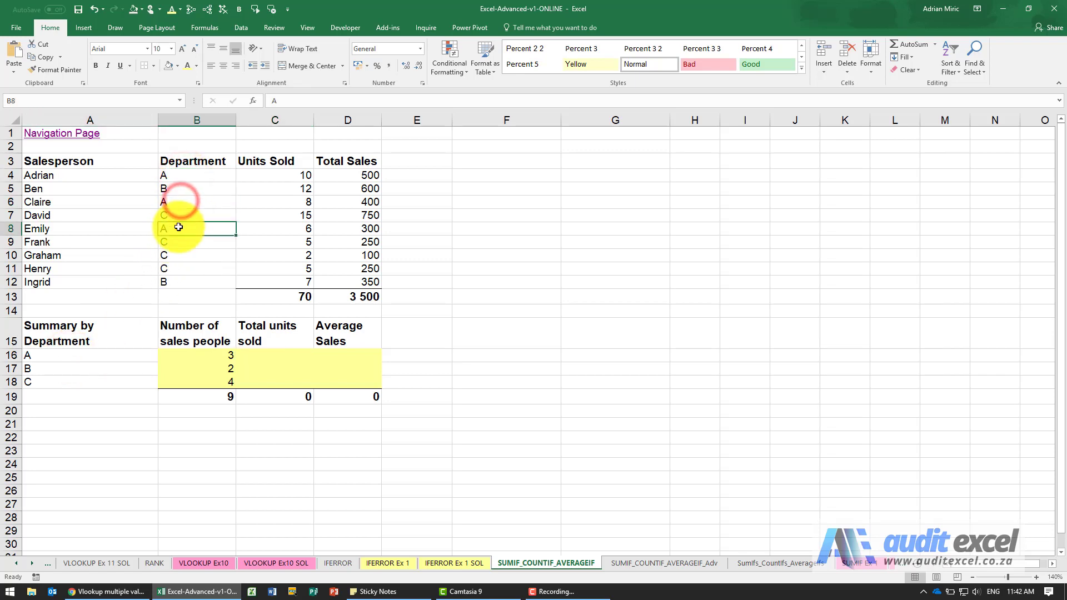
pyautogui.click(205, 172)
pyautogui.click(270, 174)
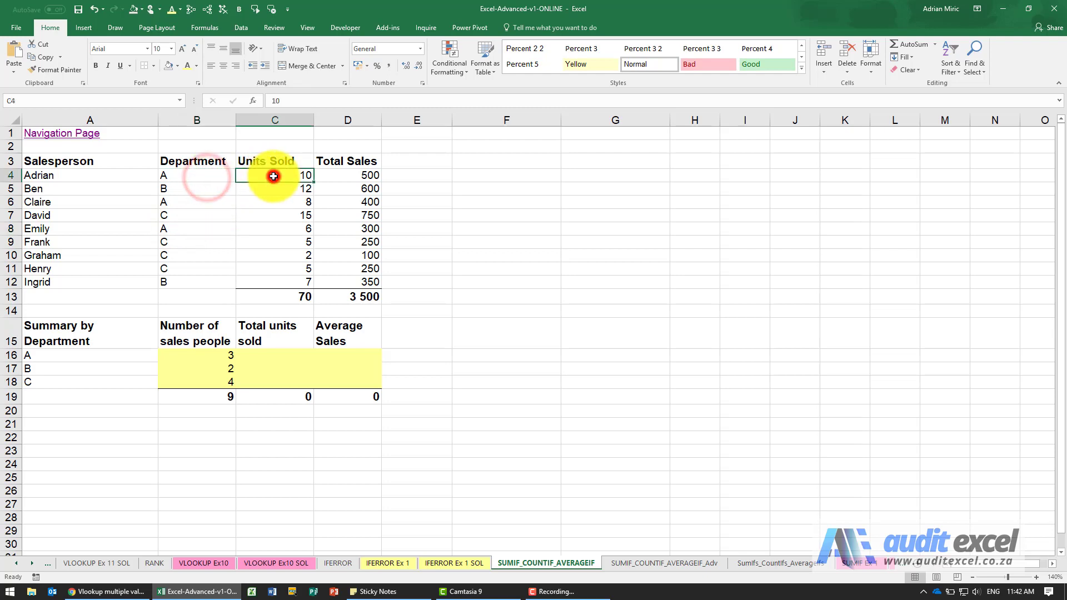
pyautogui.keyDown('ctrl'); pyautogui.click(279, 202); pyautogui.keyUp('ctrl')
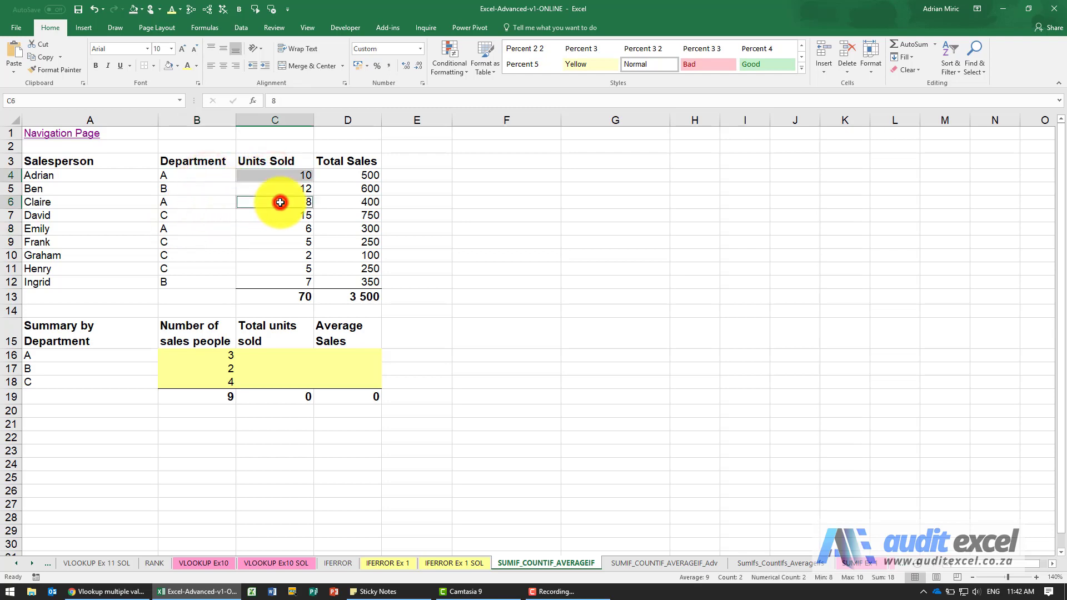
pyautogui.keyDown('ctrl'); pyautogui.click(283, 229); pyautogui.keyUp('ctrl')
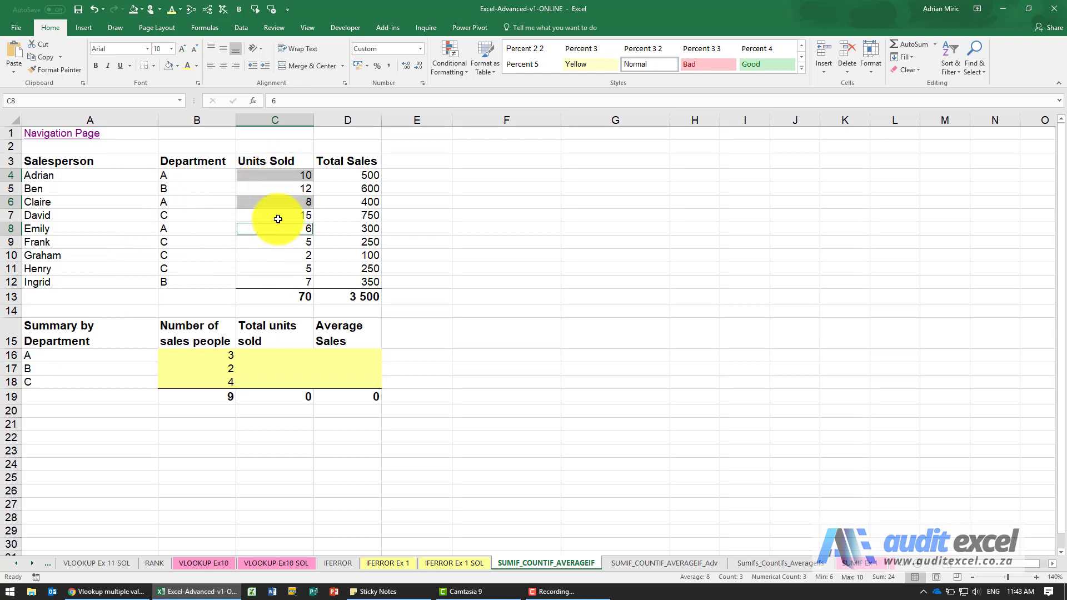
# Insert the SUMIFS function in cell C16 for department A's total units sold
pyautogui.click(283, 354)
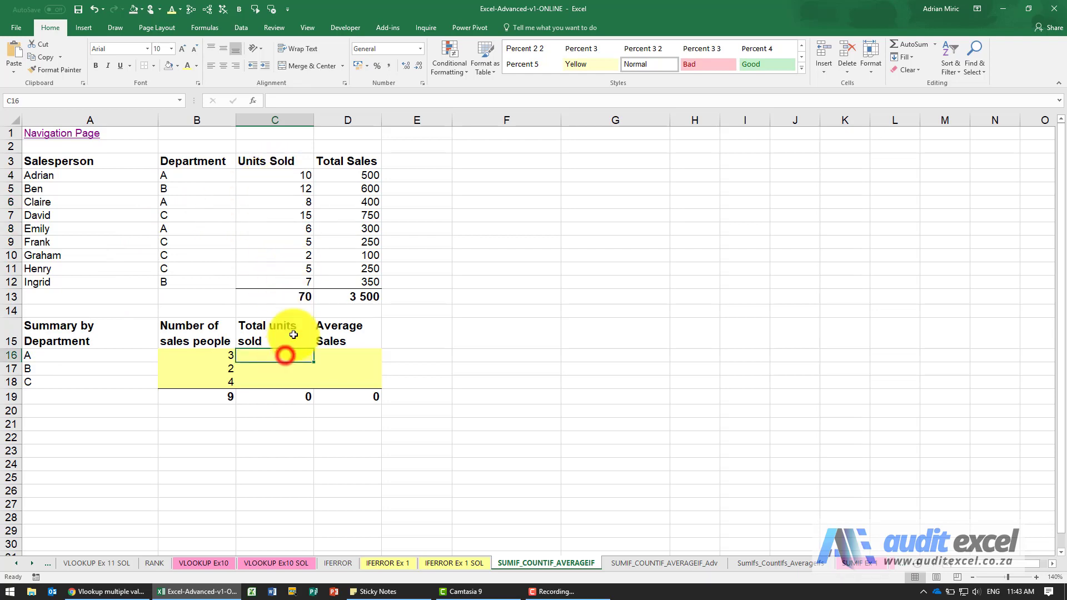
pyautogui.click(252, 101)
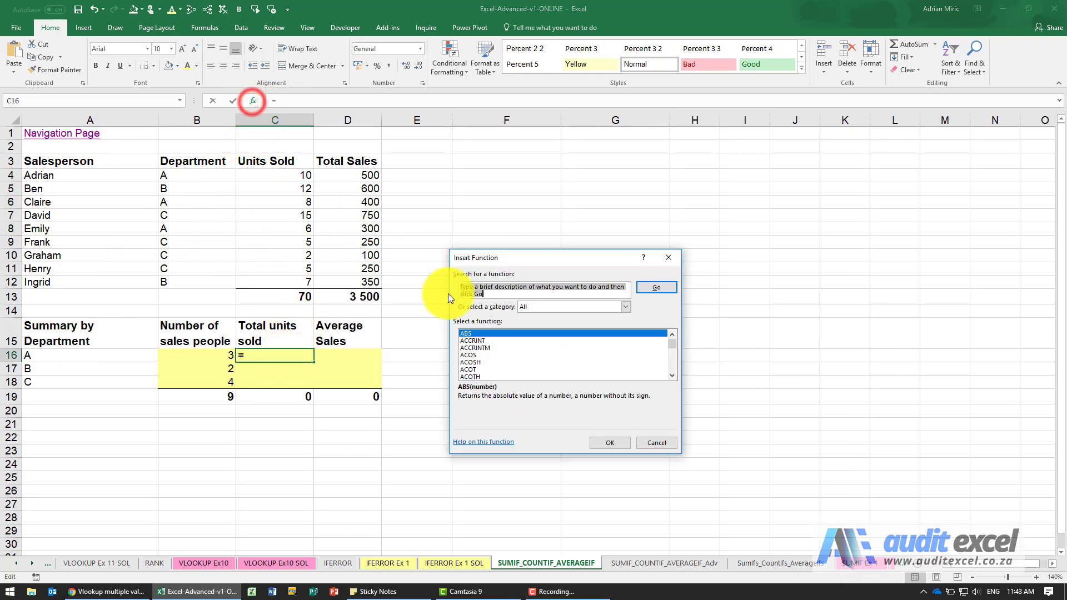
pyautogui.click(484, 347)
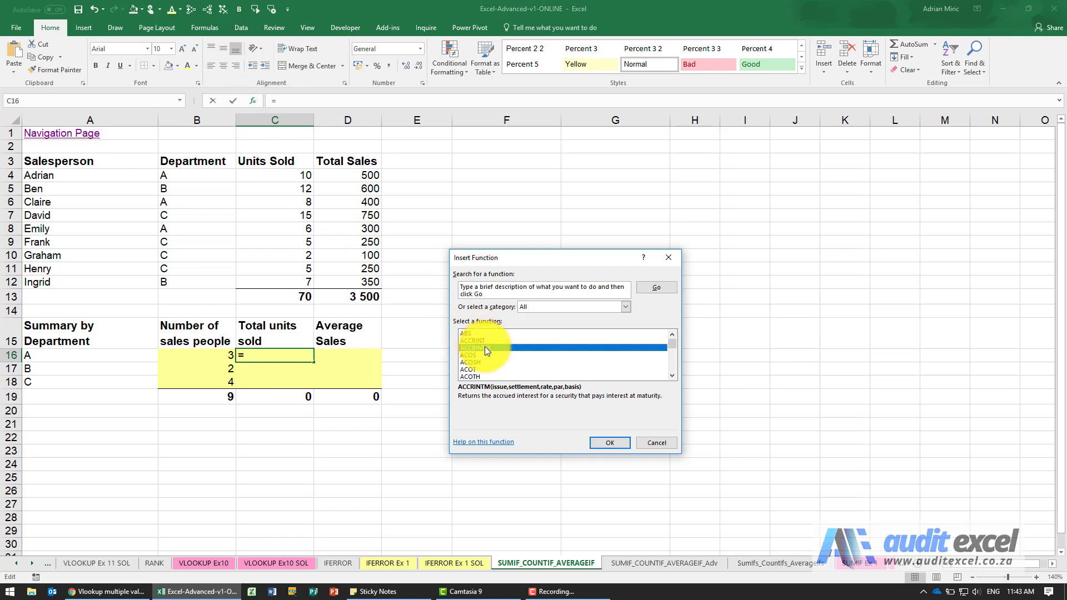
pyautogui.write('sumif')
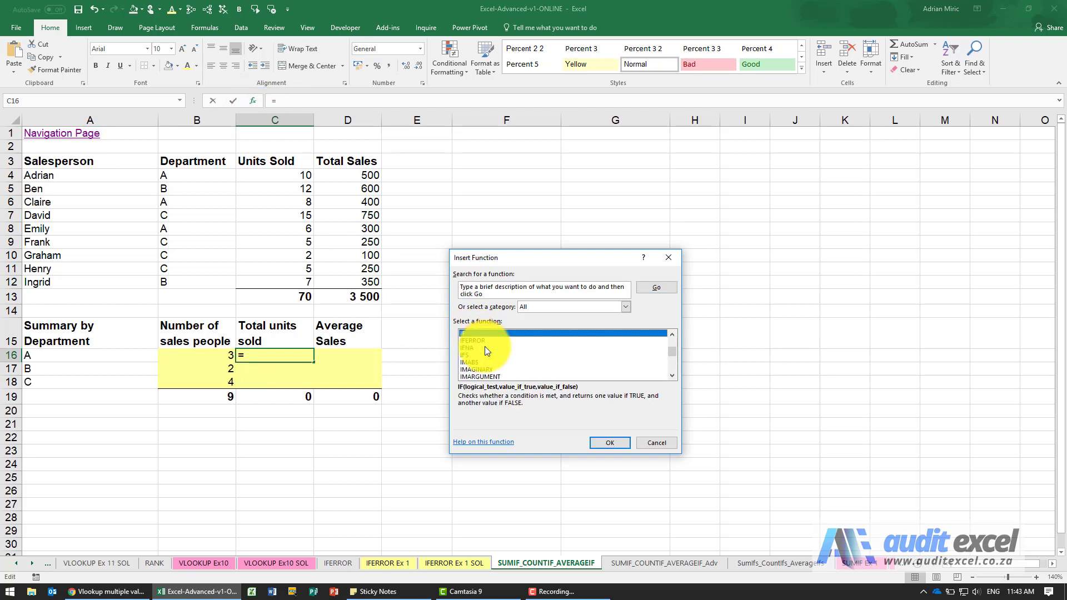
pyautogui.write('sumifs')
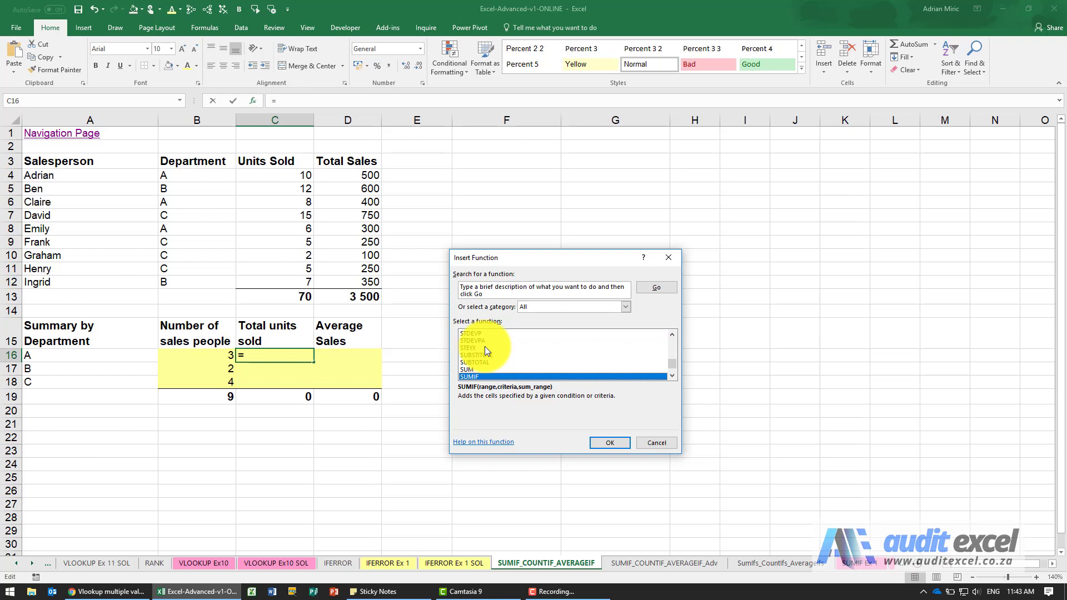
pyautogui.click(609, 445)
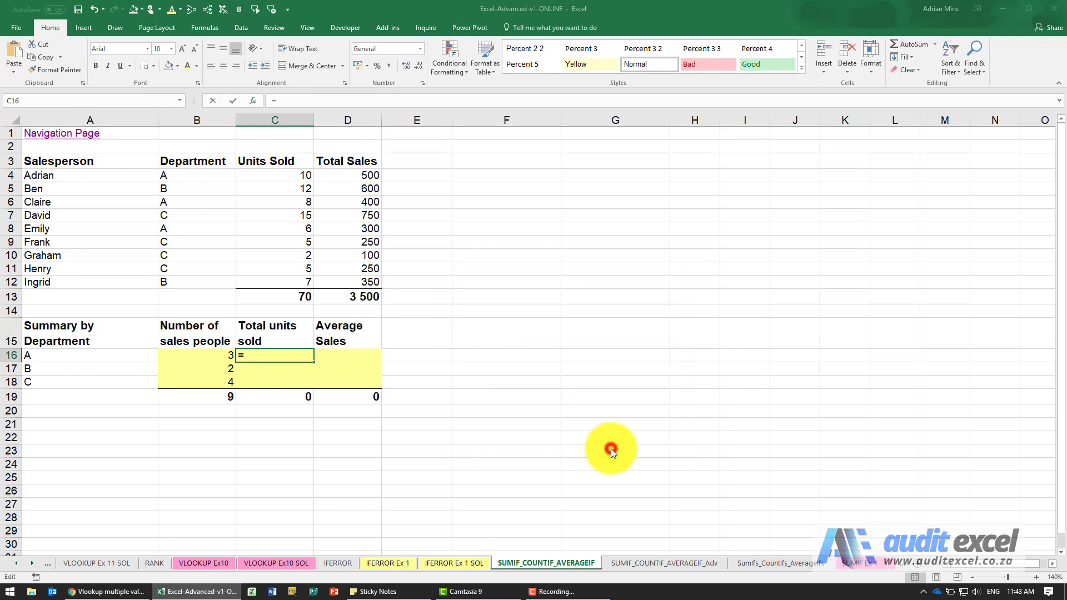
pyautogui.moveTo(471, 269); pyautogui.dragTo(465, 283)
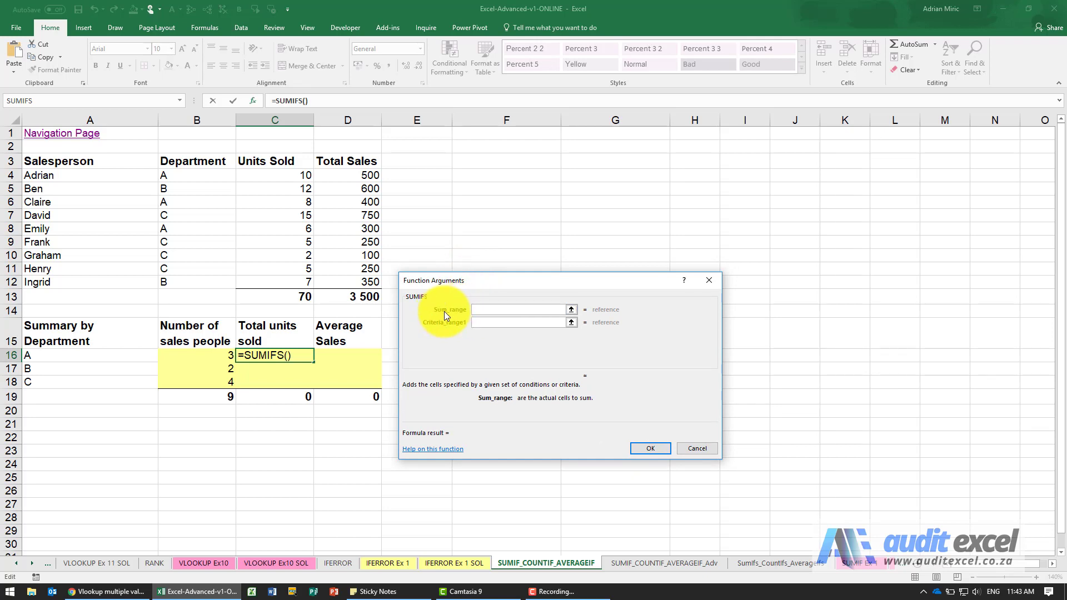
# Set the SUMIFS sum range to the Units Sold values as the absolute range $C$4:$C$12
pyautogui.click(485, 310)
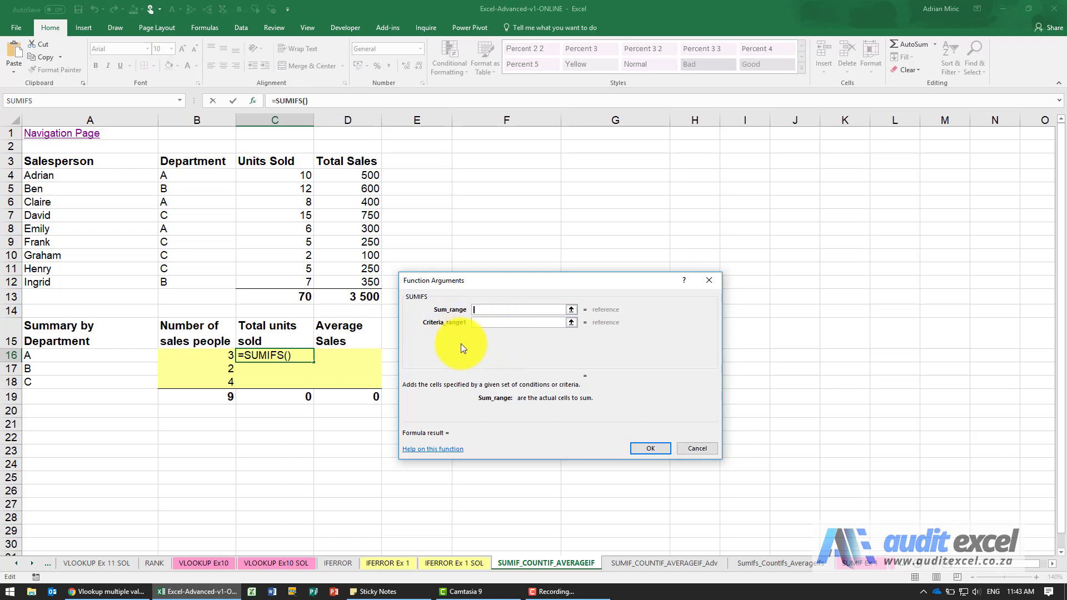
pyautogui.click(485, 310)
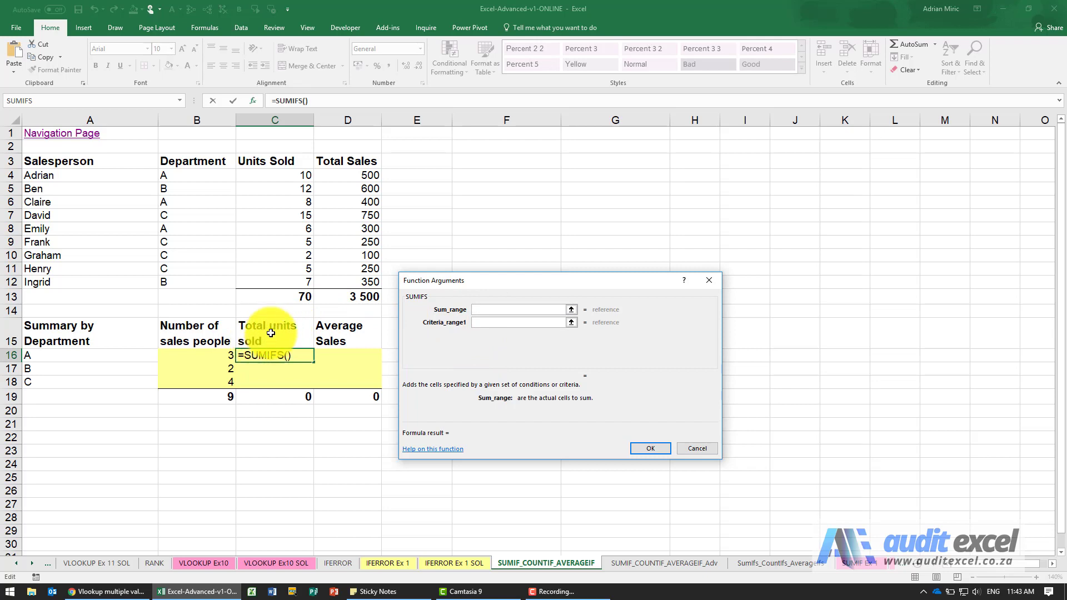
pyautogui.moveTo(291, 175); pyautogui.dragTo(287, 278)
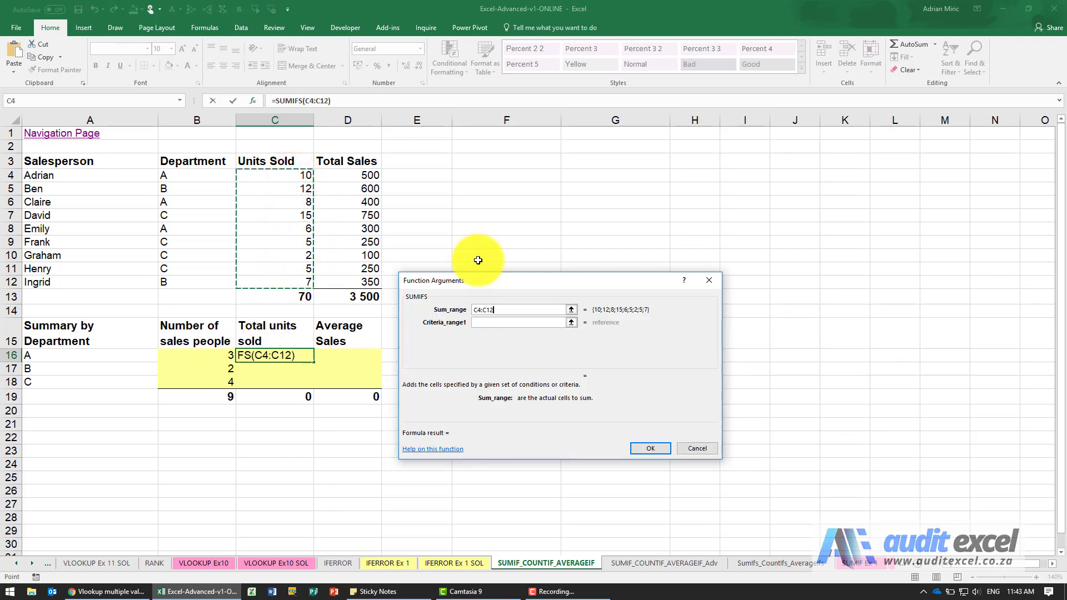
pyautogui.click(511, 310)
pyautogui.press('F4')
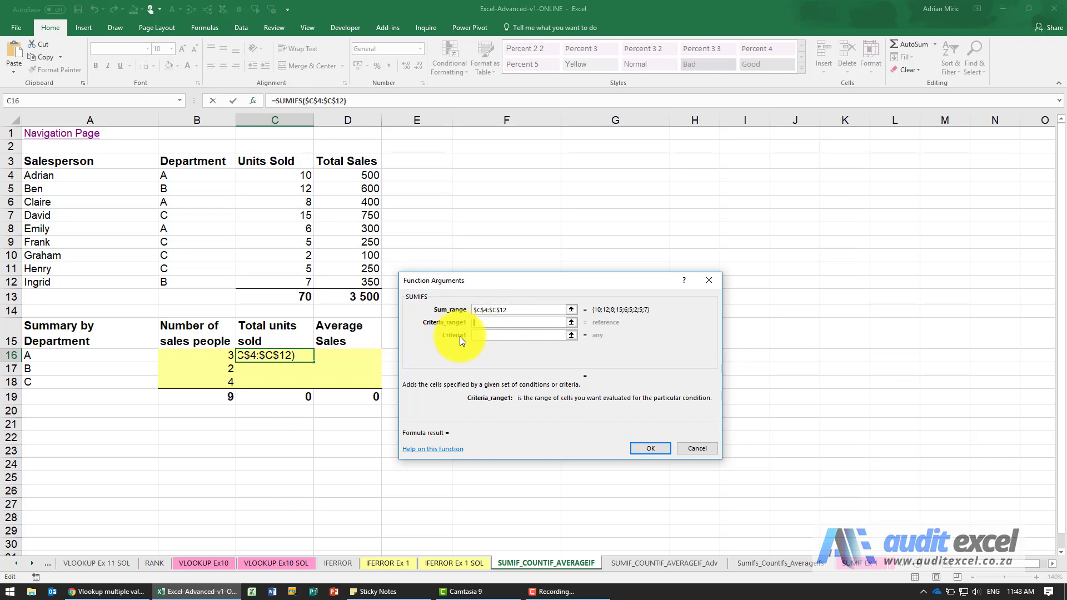
# Set the first SUMIFS criterion to A16 and its criteria range to $B$4:$B$12, and complete the formula
pyautogui.click(482, 335)
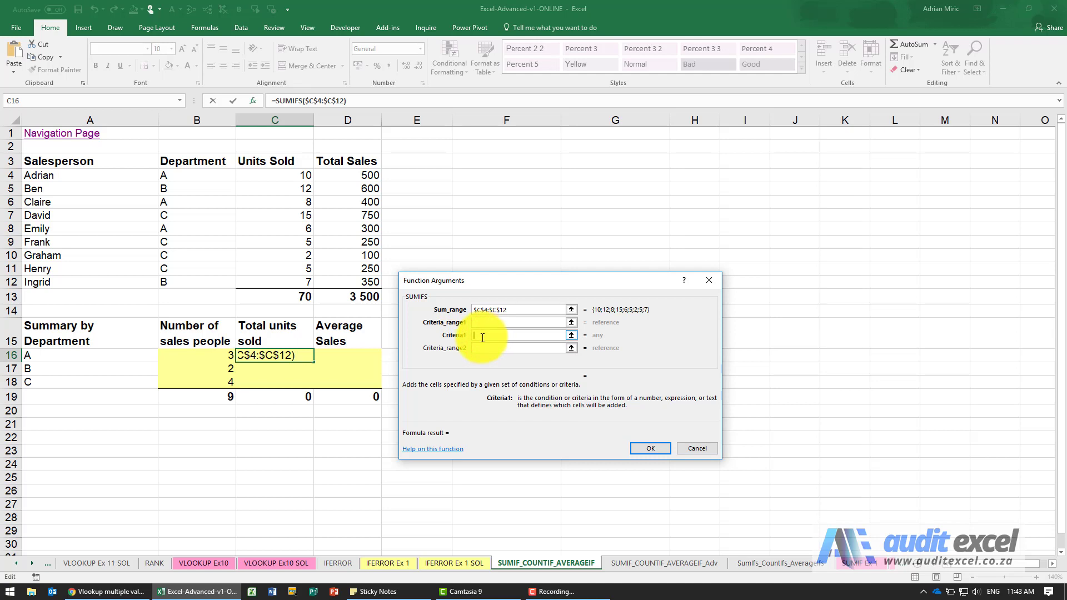
pyautogui.click(120, 355)
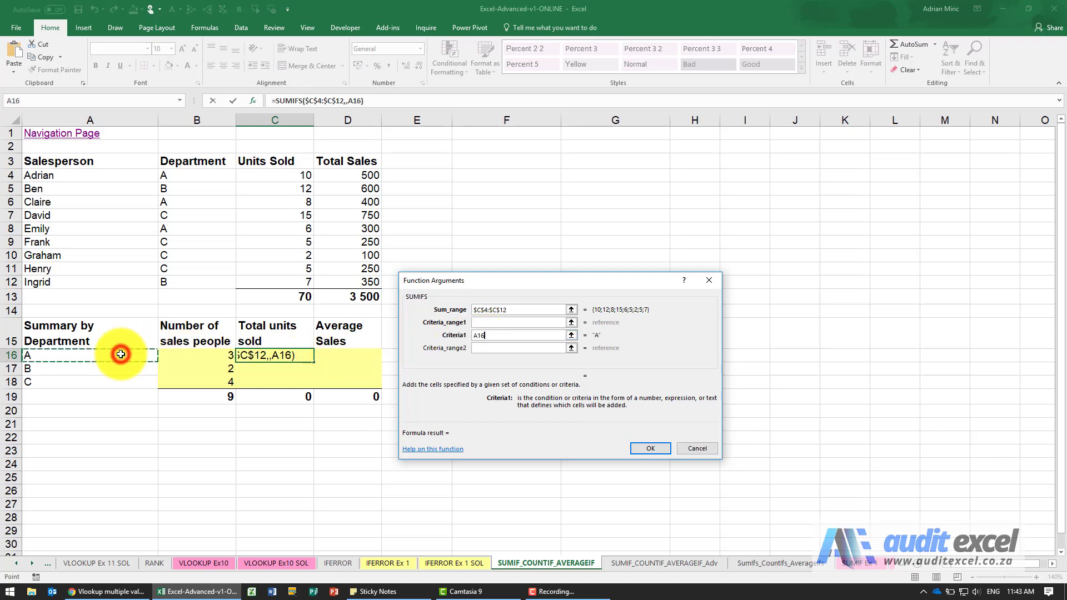
pyautogui.click(489, 325)
pyautogui.moveTo(203, 174); pyautogui.dragTo(189, 275)
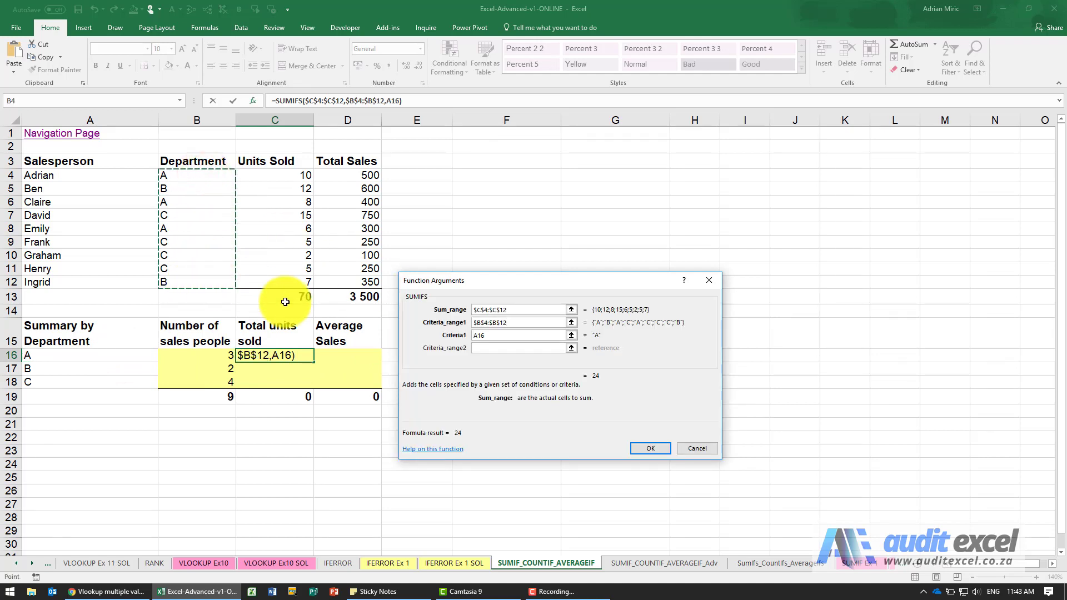
pyautogui.click(631, 447)
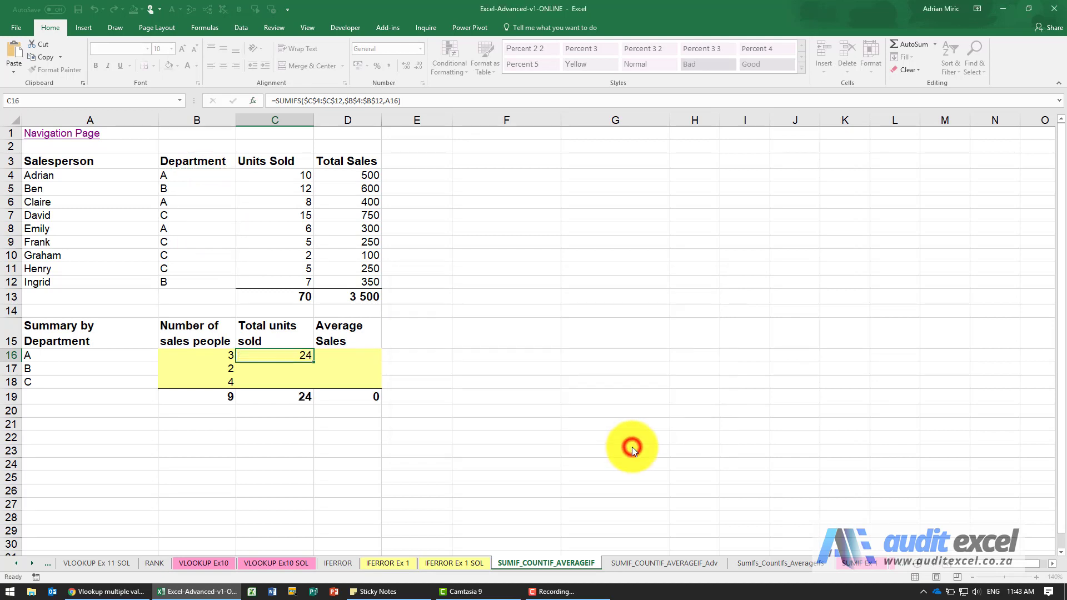
# Fill the SUMIFS formula from C16 down to C18 and check department B by selecting its Units Sold values in C5 and C12 together
pyautogui.moveTo(313, 362); pyautogui.dragTo(312, 384)
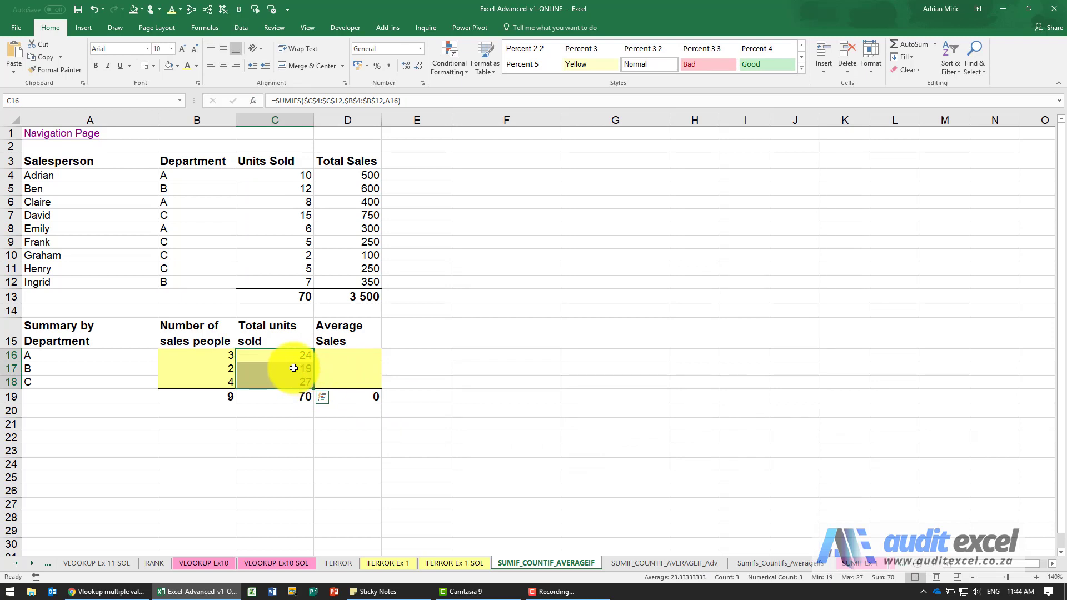
pyautogui.click(294, 368)
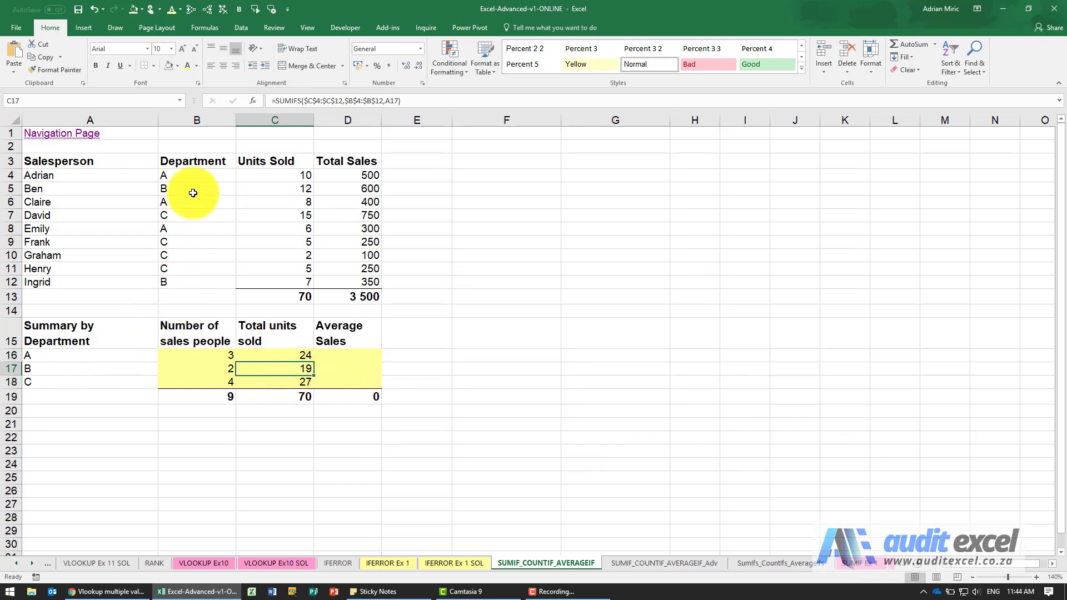
pyautogui.click(280, 187)
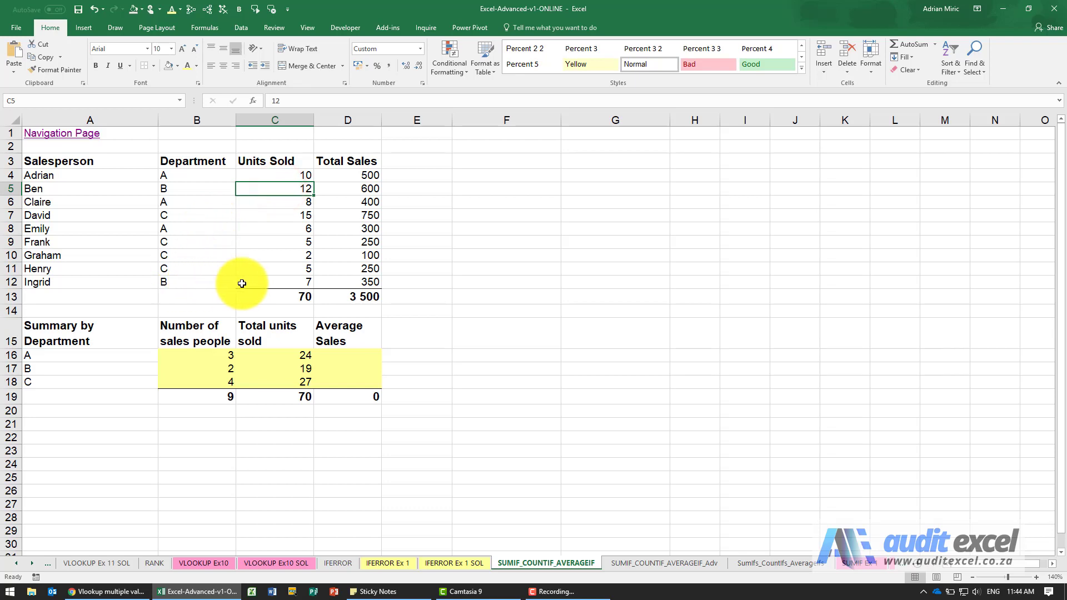
pyautogui.keyDown('ctrl'); pyautogui.click(274, 281); pyautogui.keyUp('ctrl')
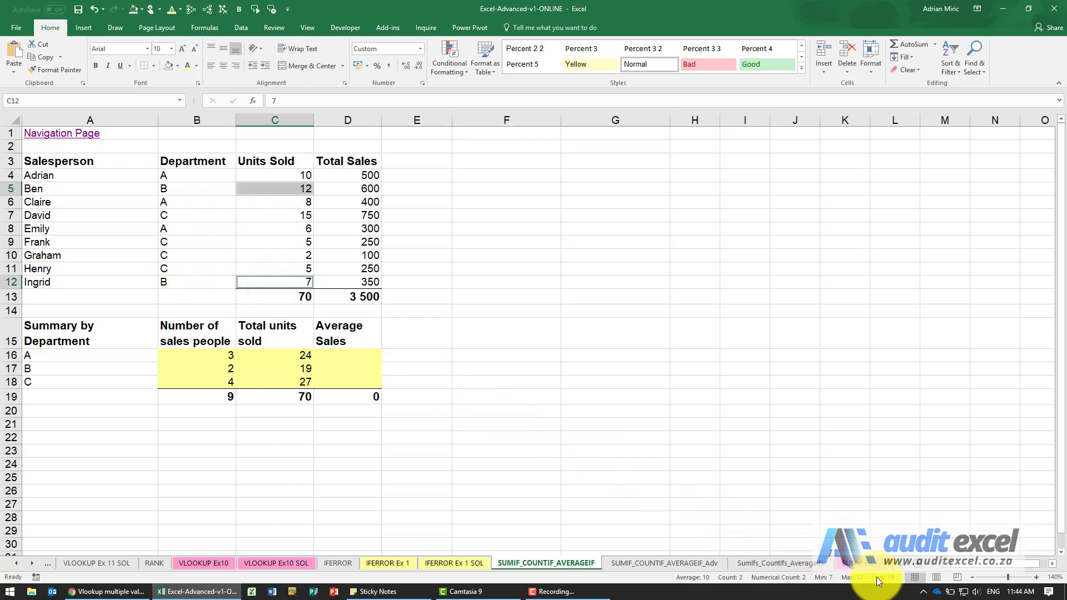
# Review the sum range, criteria range and criterion in the SUMIFS arguments of cell C16
pyautogui.click(294, 358)
pyautogui.click(253, 101)
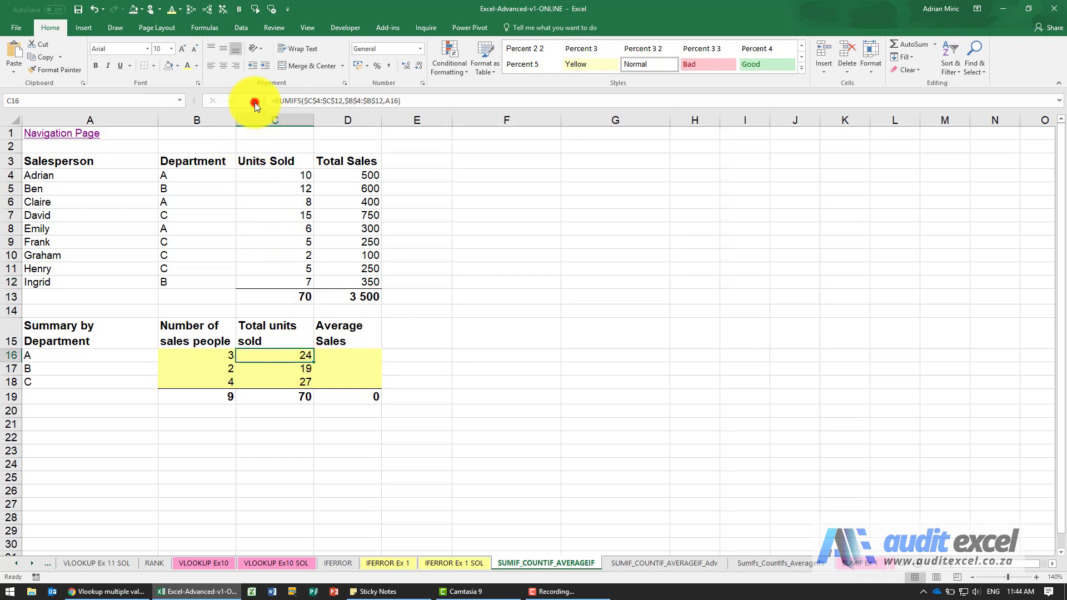
pyautogui.moveTo(451, 279); pyautogui.dragTo(455, 200)
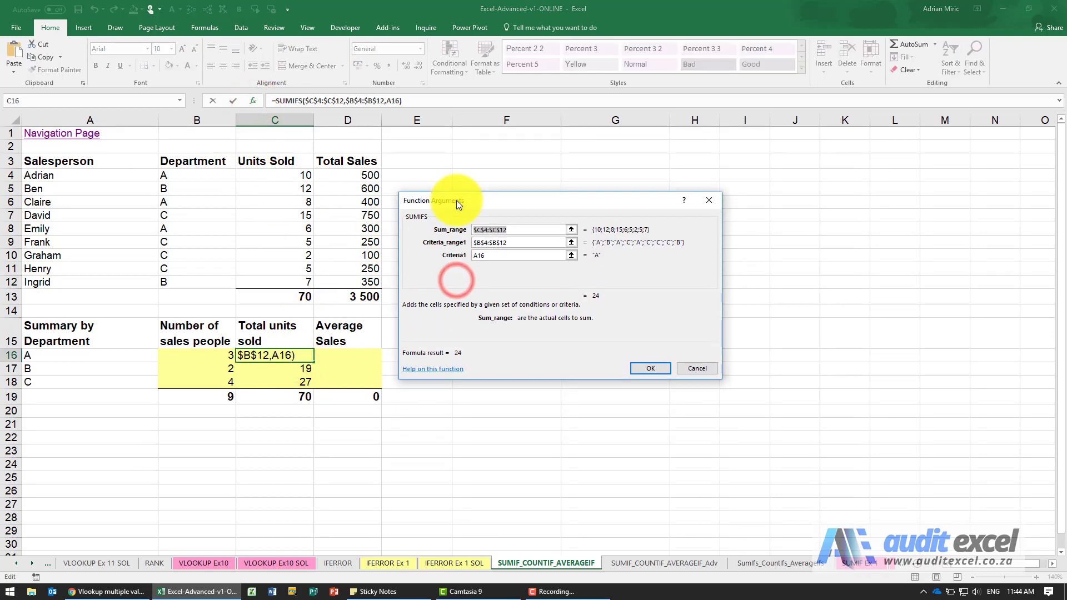
pyautogui.click(515, 229)
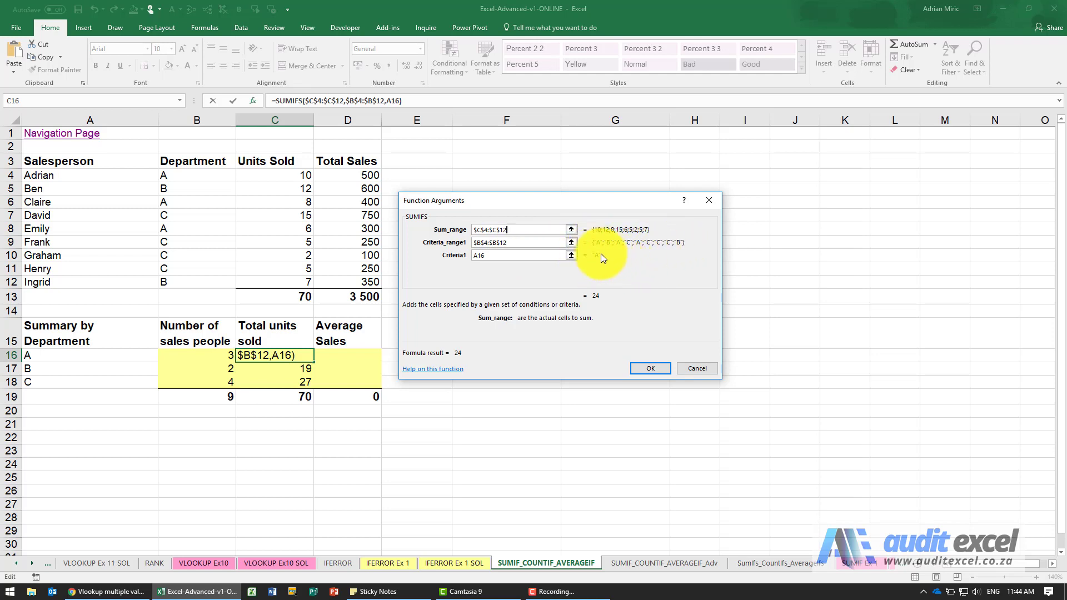
pyautogui.click(645, 368)
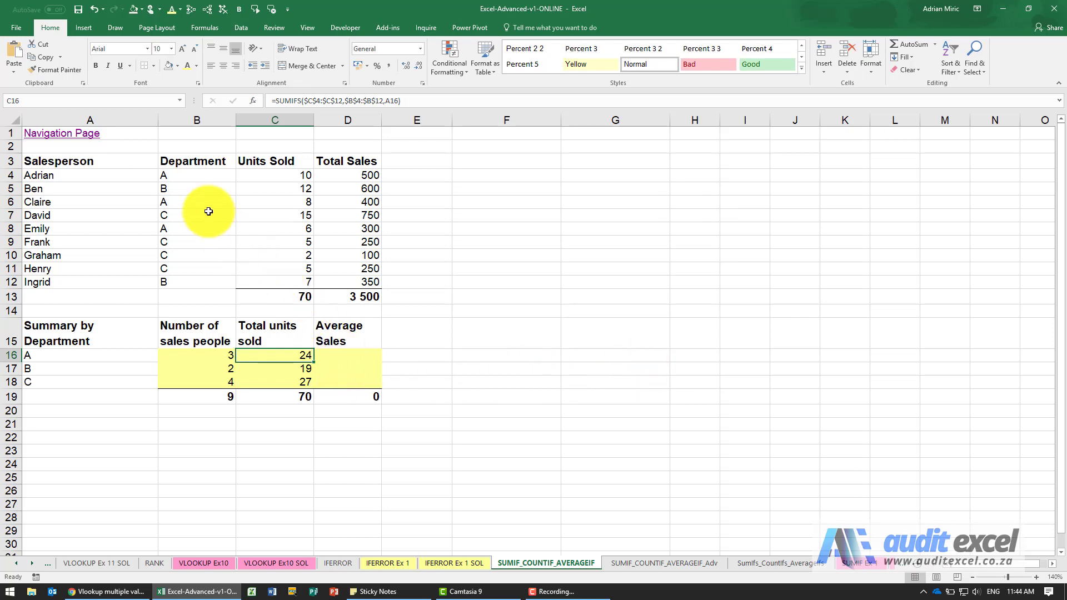
# Compare the extents of the Department range B4:B12 and the Units Sold range C4:C12 used by the formula in C16
pyautogui.moveTo(201, 175); pyautogui.dragTo(198, 279)
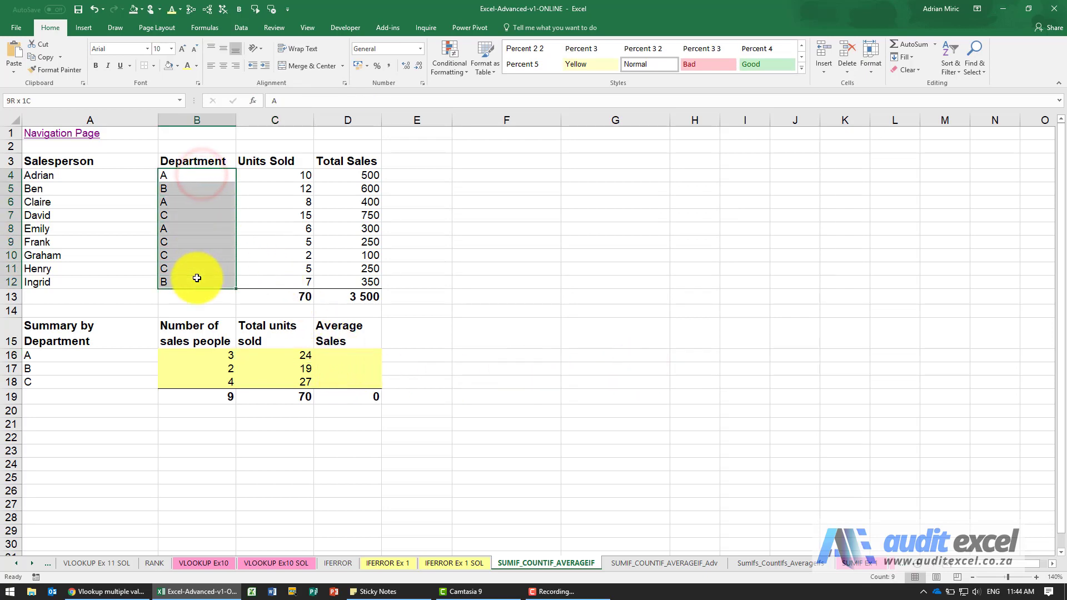
pyautogui.moveTo(271, 176); pyautogui.dragTo(274, 281)
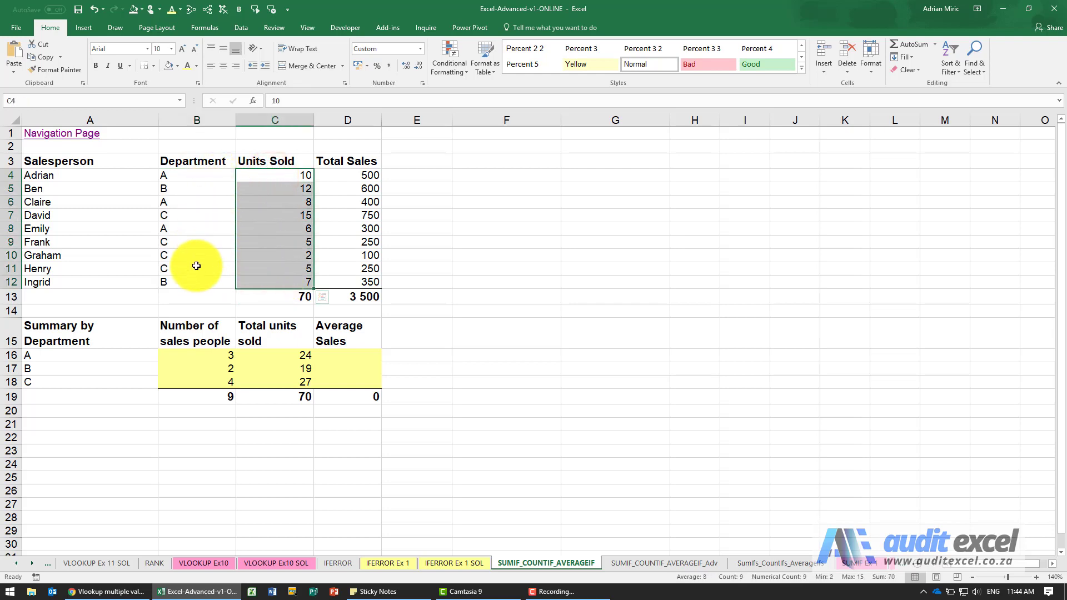
pyautogui.moveTo(199, 178); pyautogui.dragTo(192, 263)
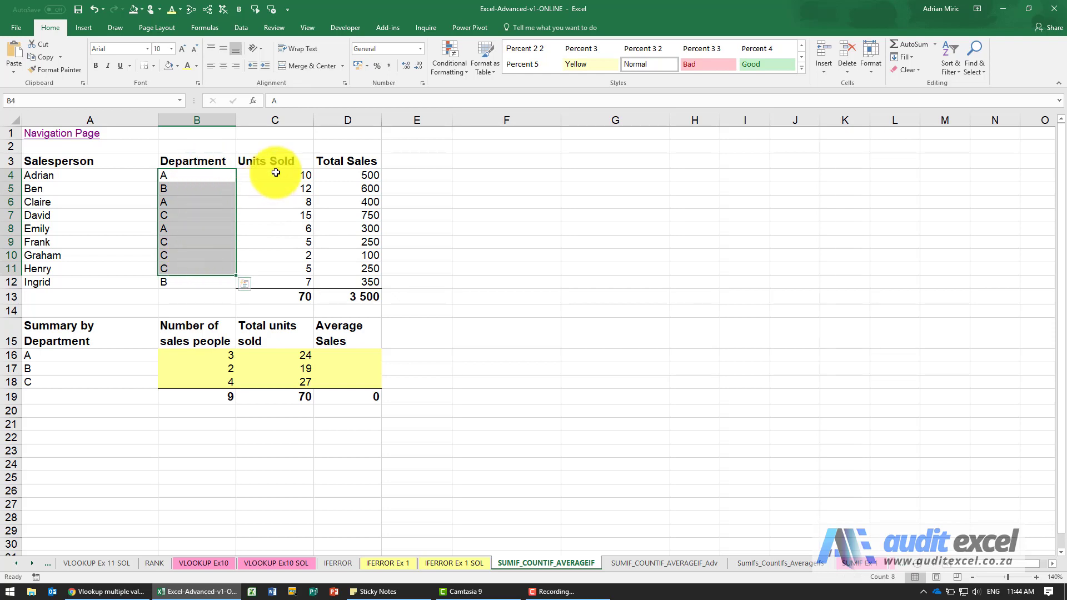
pyautogui.moveTo(276, 173); pyautogui.dragTo(276, 282)
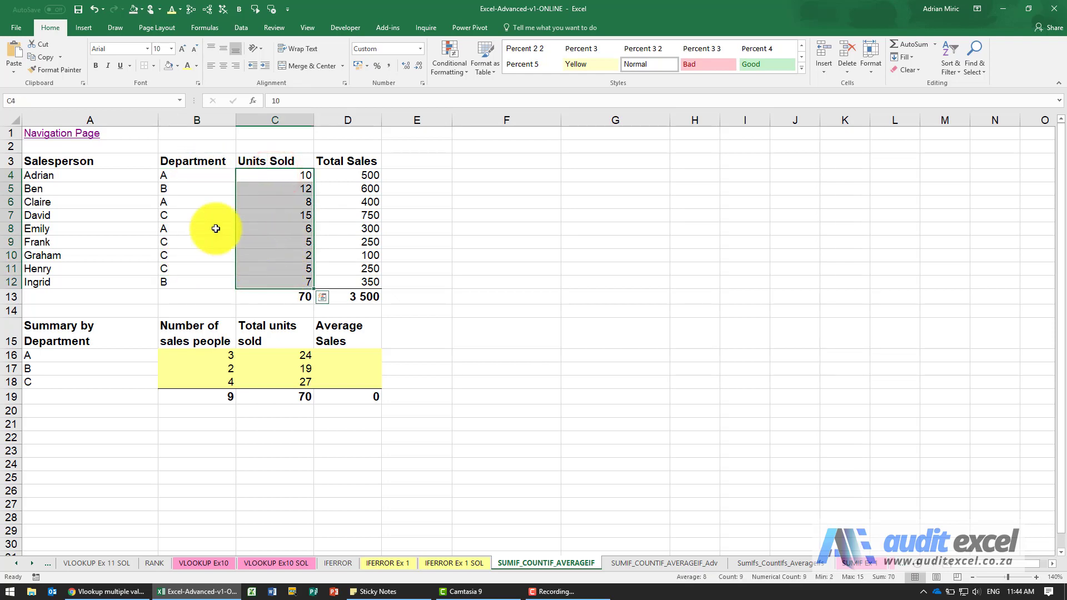
pyautogui.click(279, 349)
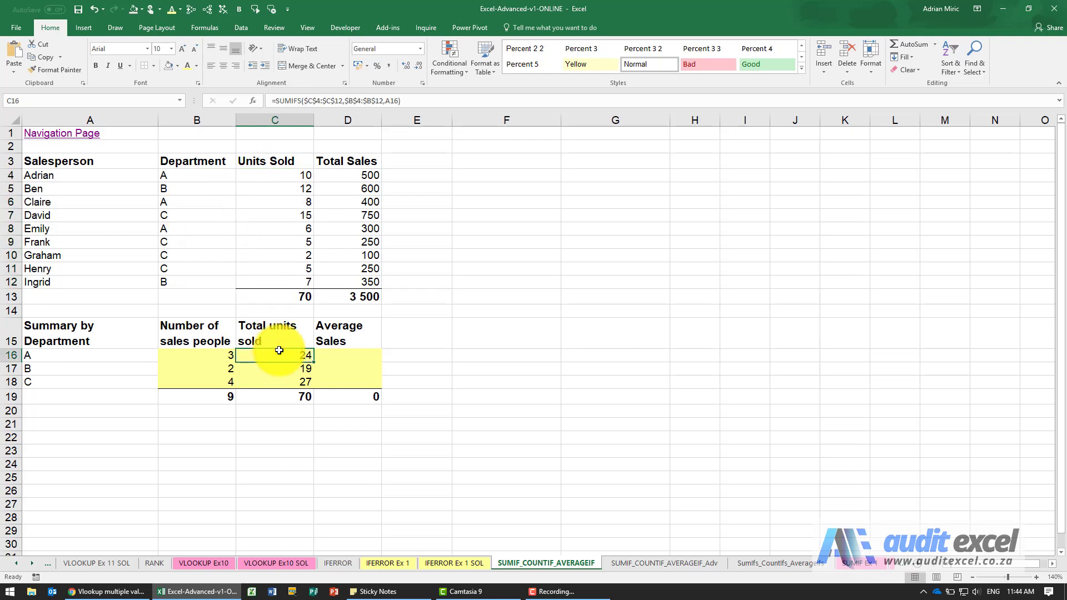
# Insert the AVERAGEIFS function in cell D16 for department A's average sales
pyautogui.click(358, 355)
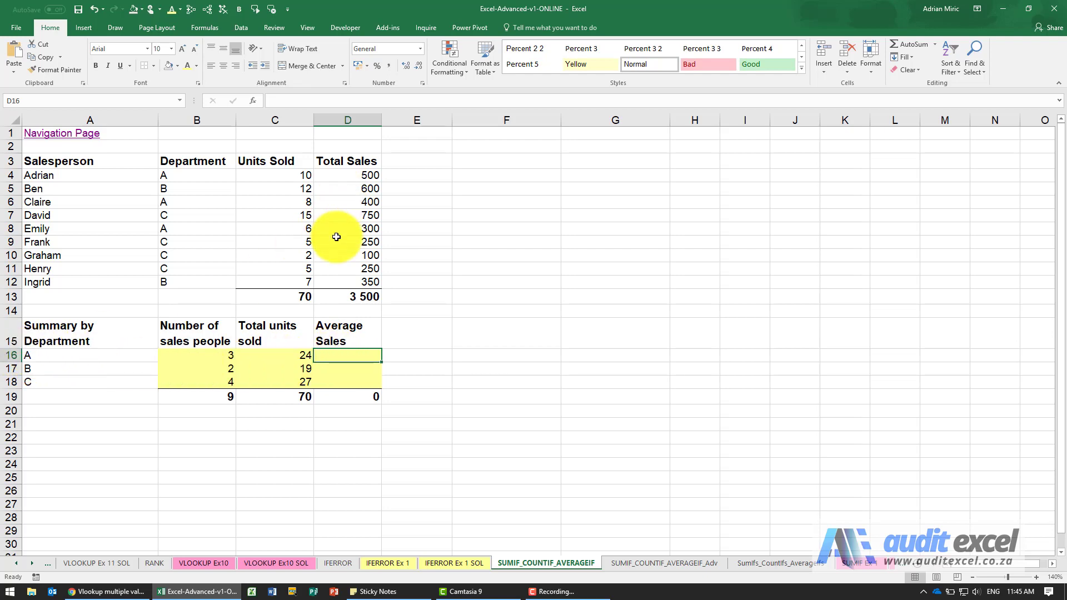
pyautogui.click(253, 101)
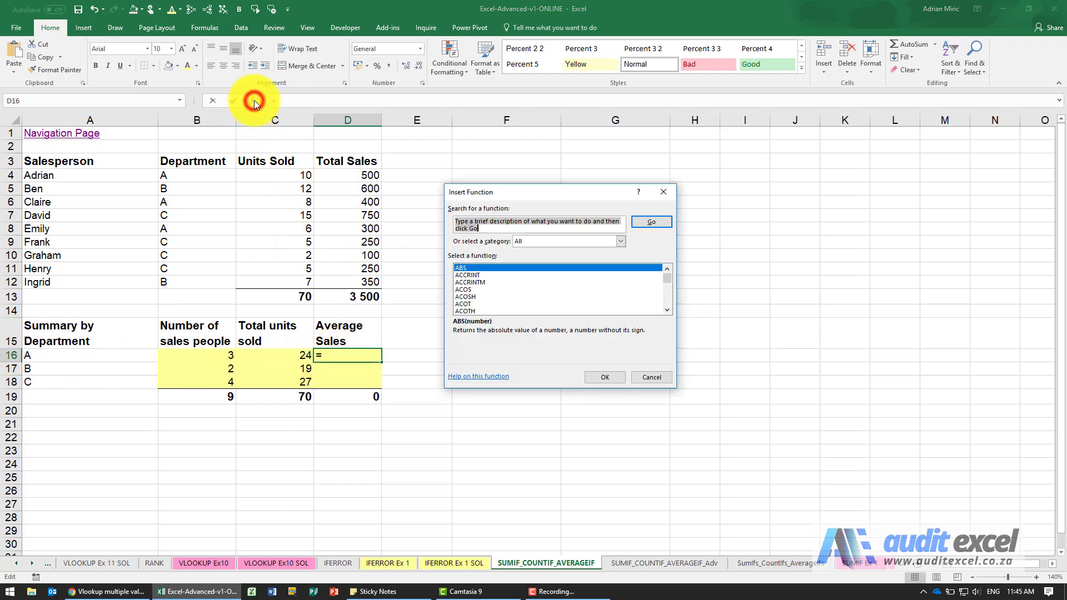
pyautogui.click(519, 294)
pyautogui.write('aver')
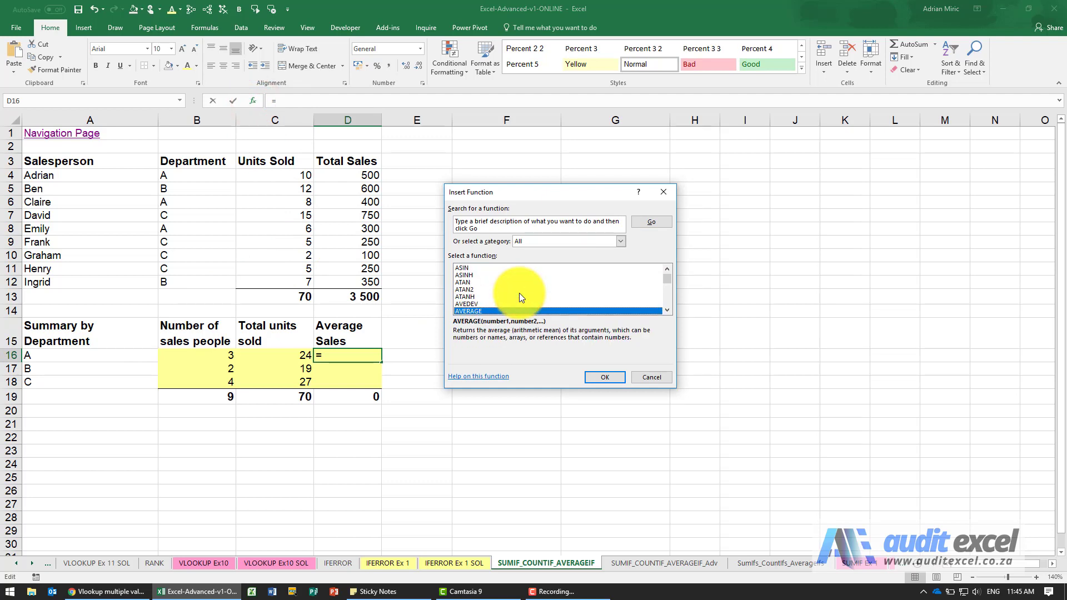
pyautogui.write('ageifs')
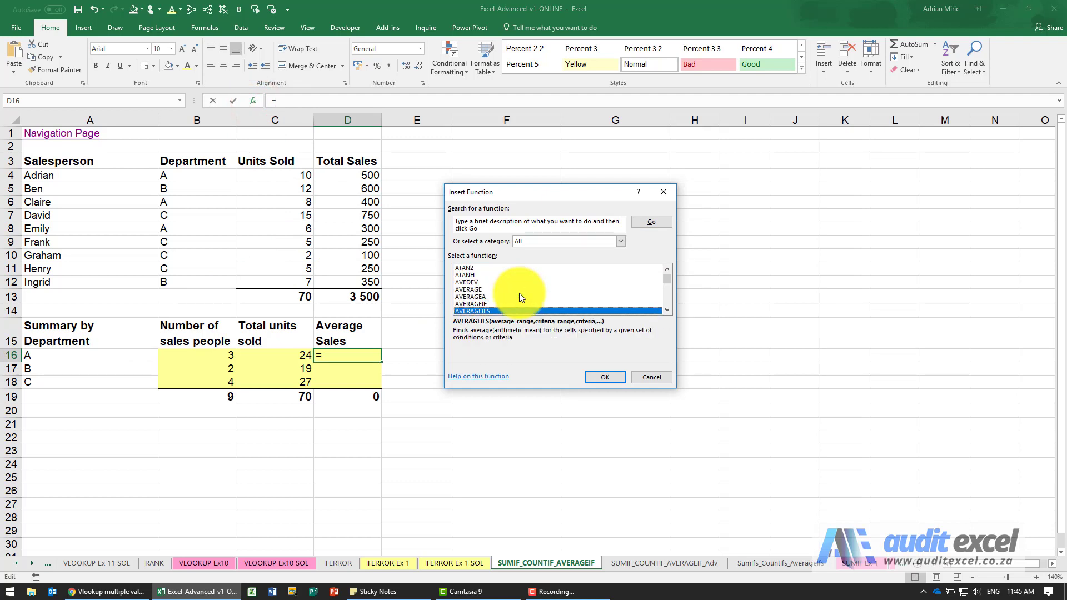
pyautogui.press('Return')
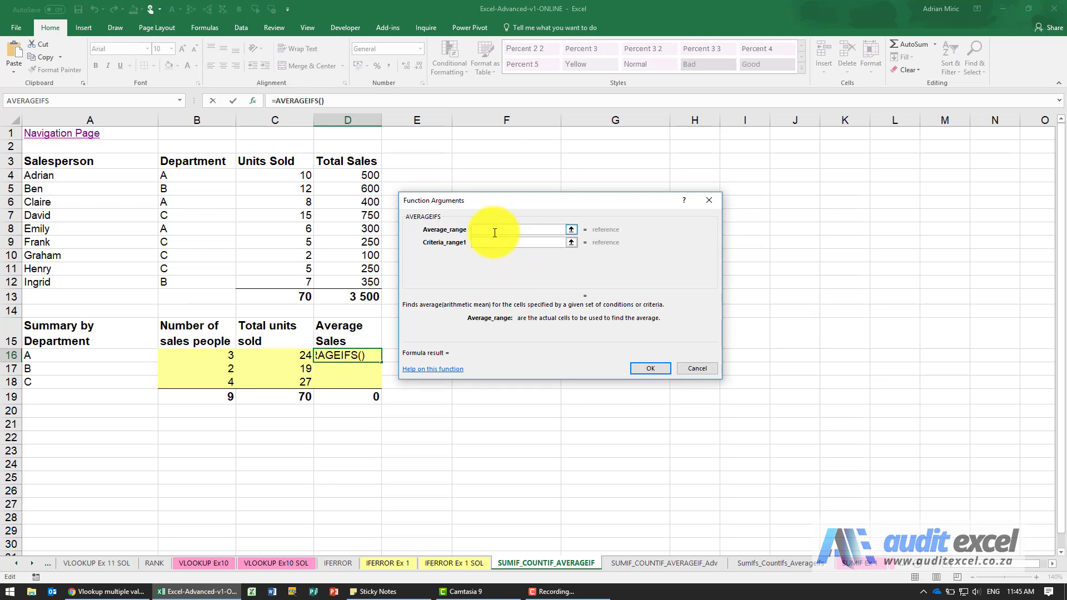
# Set the AVERAGEIFS average range to the Total Sales values as the absolute range $D$4:$D$12
pyautogui.moveTo(364, 174); pyautogui.dragTo(357, 278)
pyautogui.press('F4')
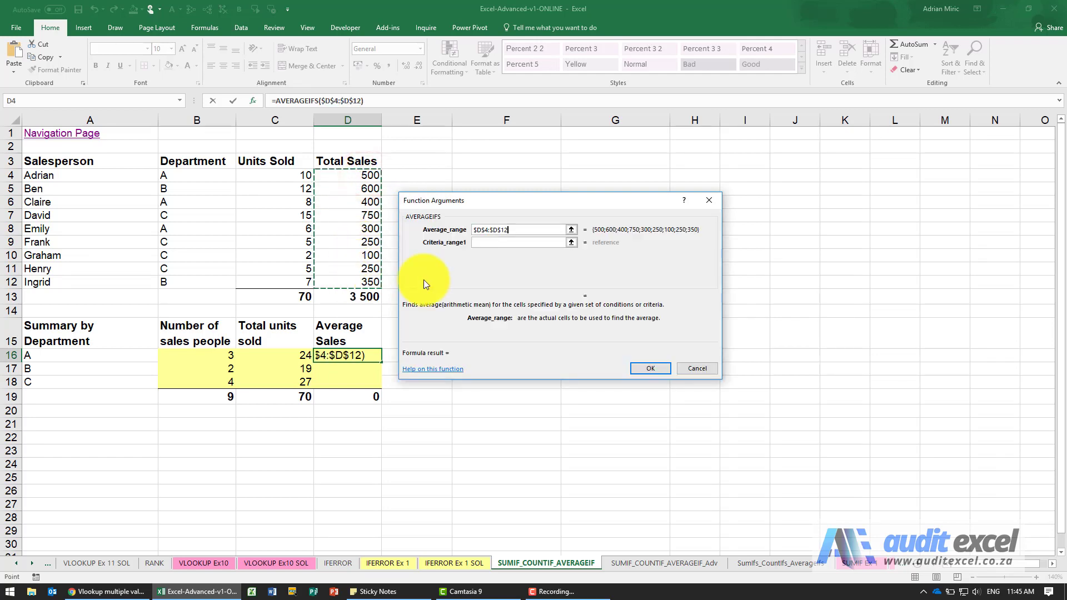
pyautogui.click(502, 245)
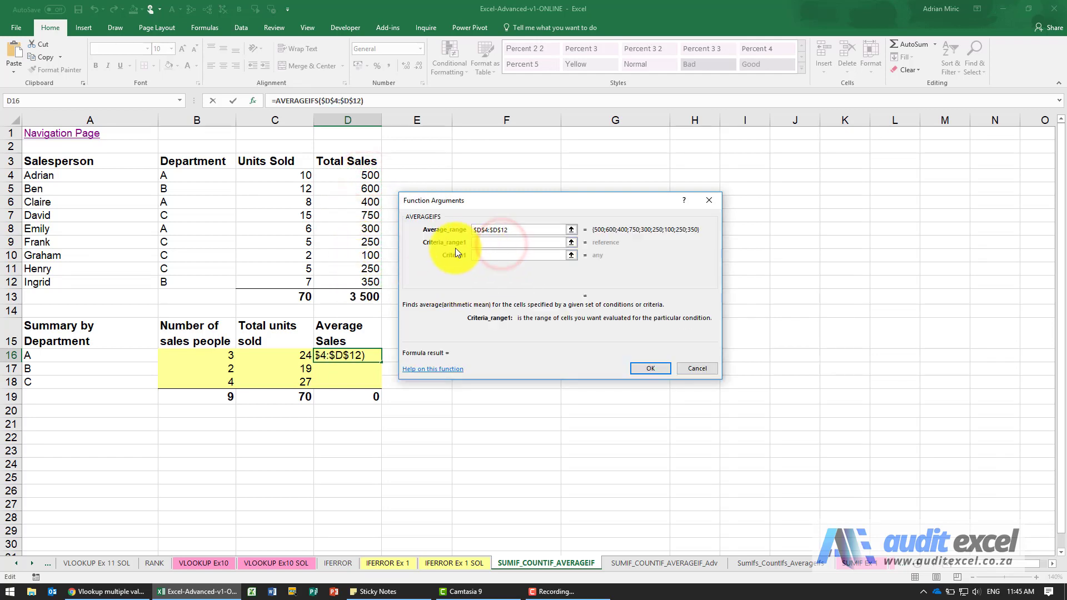
# Complete the AVERAGEIFS in D16 with criterion A16 and Department criteria range $B$4:$B$12, and fill the formula down to D18
pyautogui.click(478, 253)
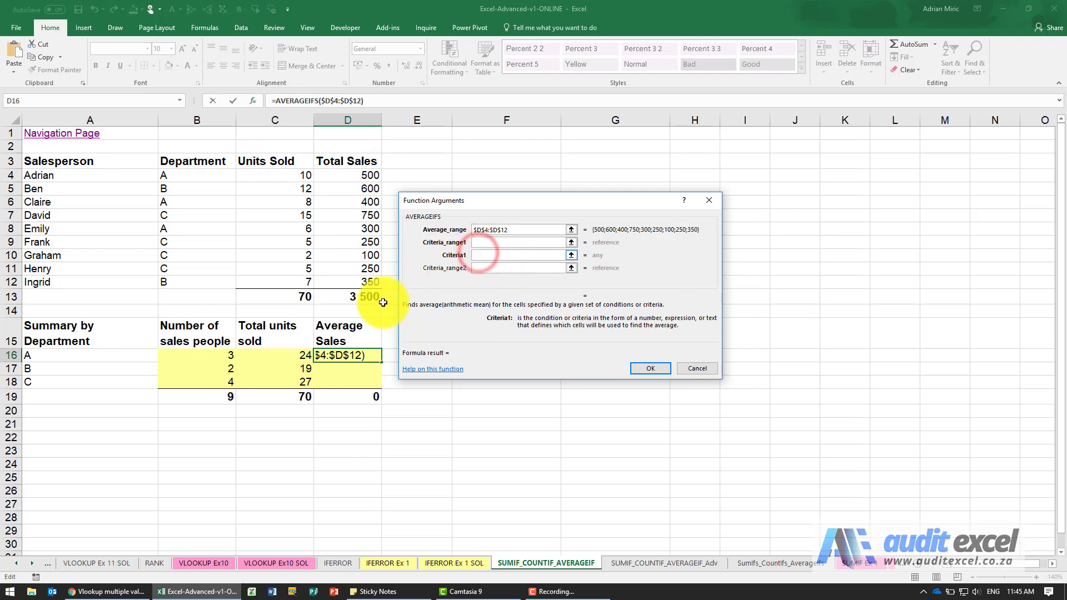
pyautogui.click(84, 355)
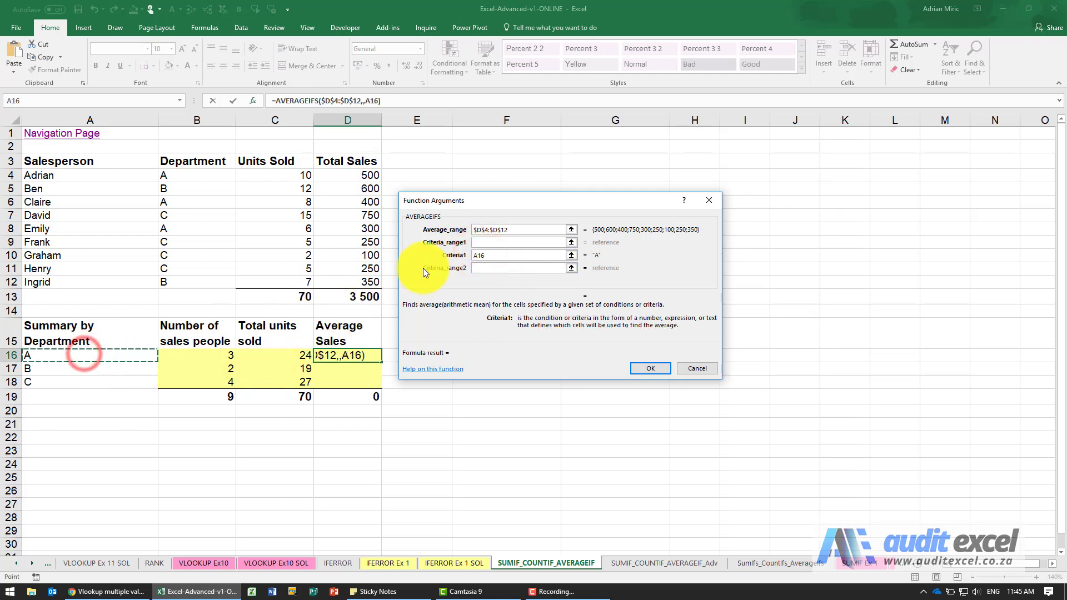
pyautogui.click(484, 245)
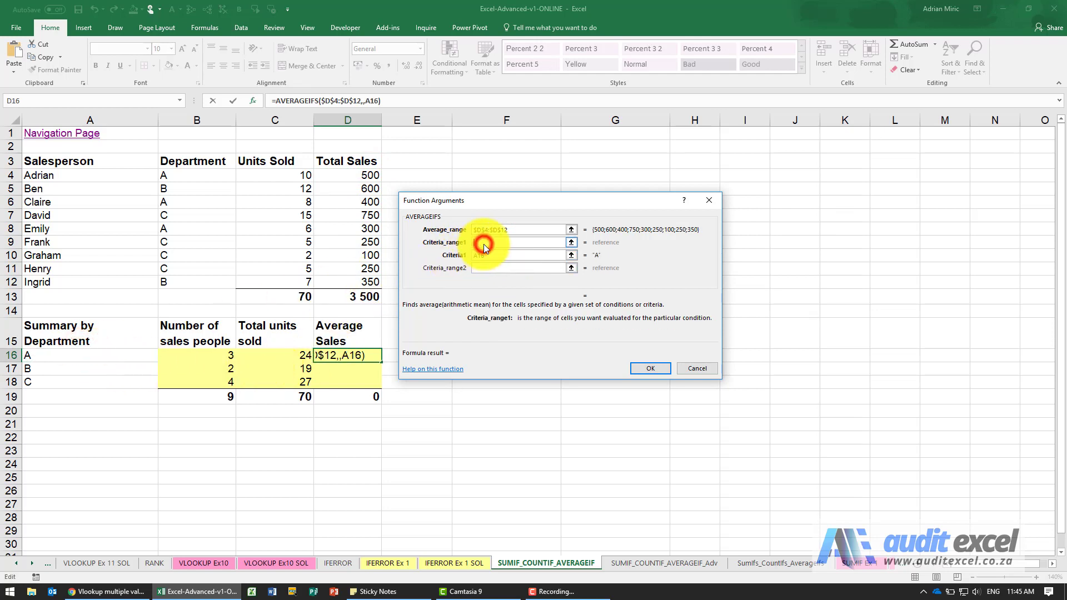
pyautogui.click(192, 176)
pyautogui.moveTo(192, 189); pyautogui.dragTo(191, 277)
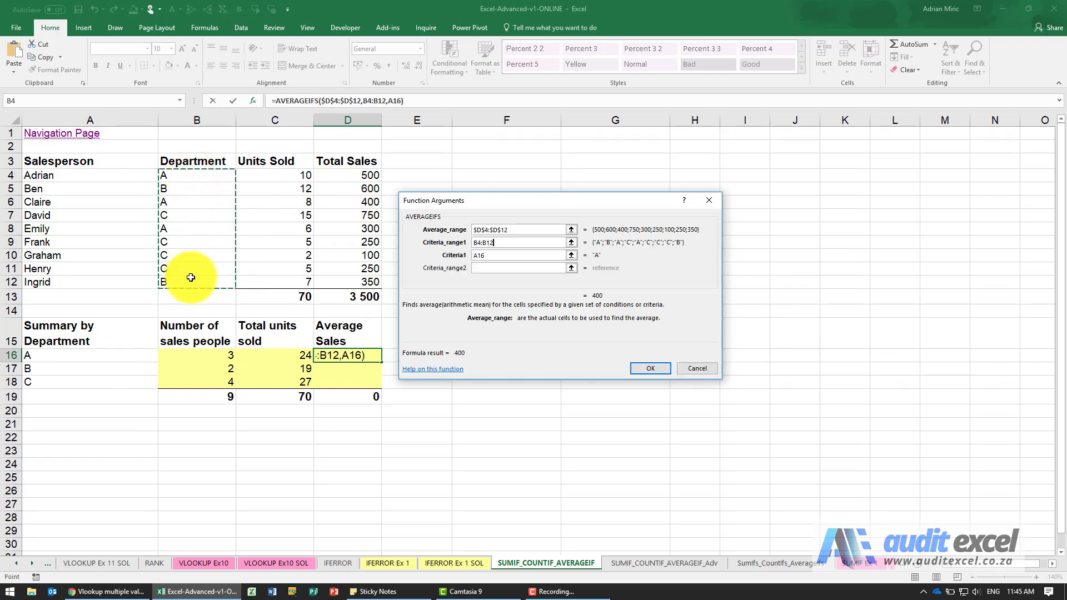
pyautogui.click(633, 366)
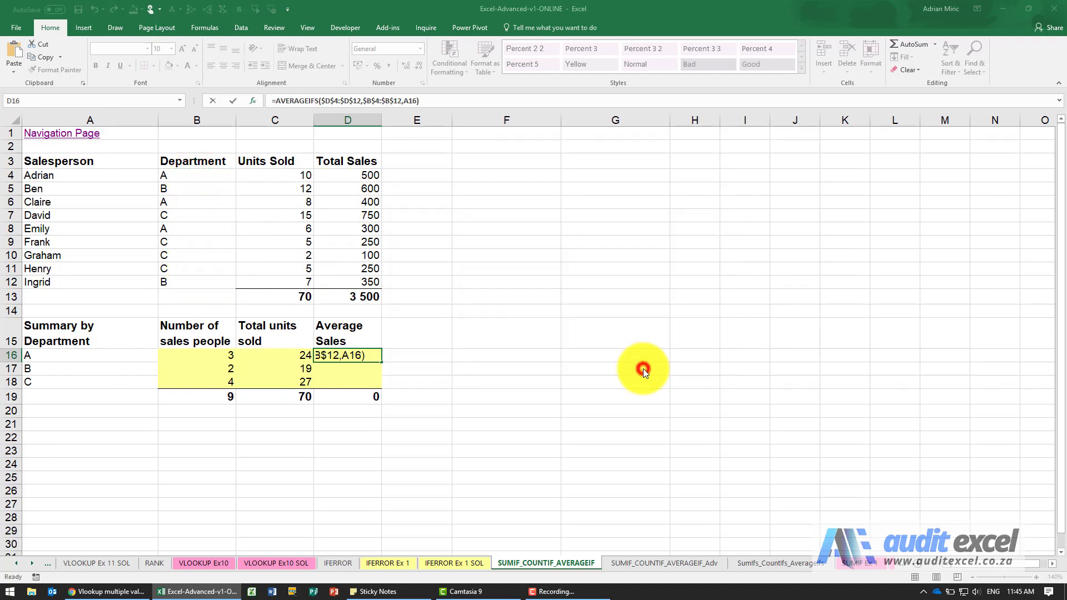
pyautogui.moveTo(381, 364); pyautogui.dragTo(369, 381)
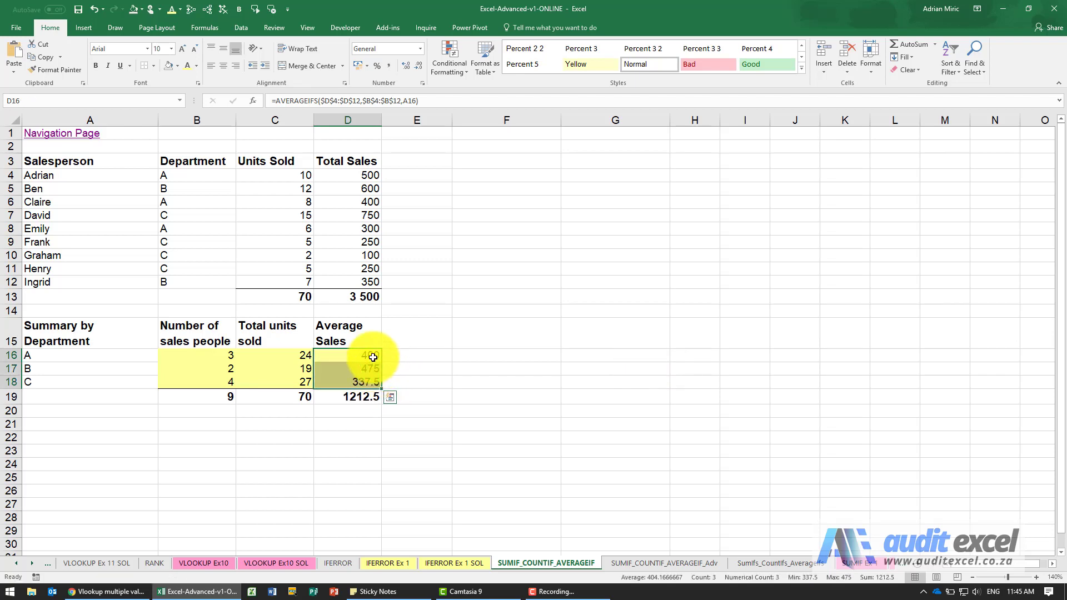
# Check department B's average in D17 against the average of Total Sales cells D5 and D12, and inspect the total formula in D19
pyautogui.click(361, 369)
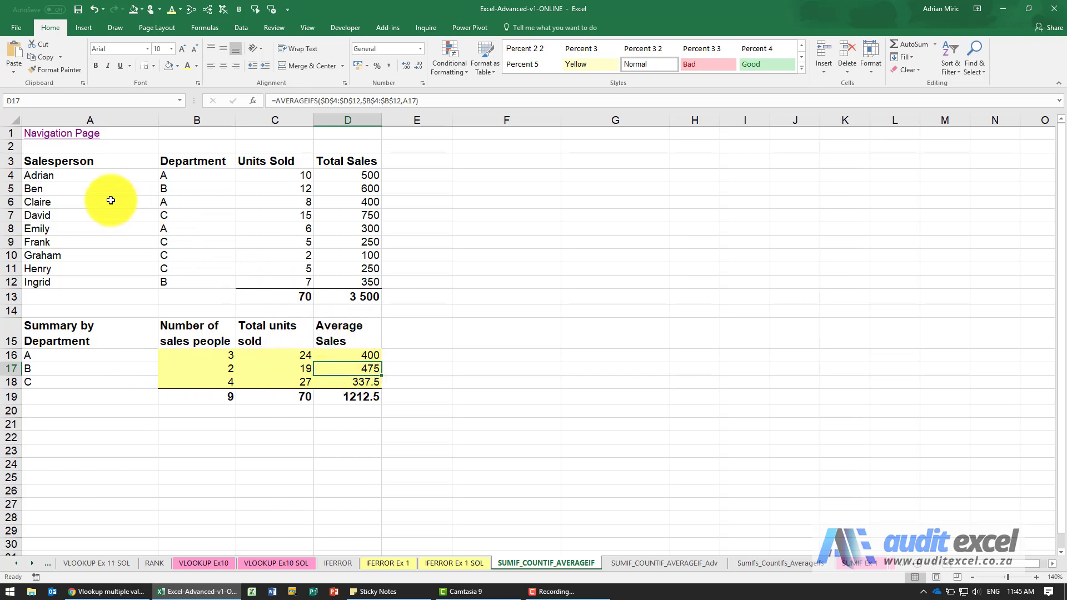
pyautogui.click(354, 190)
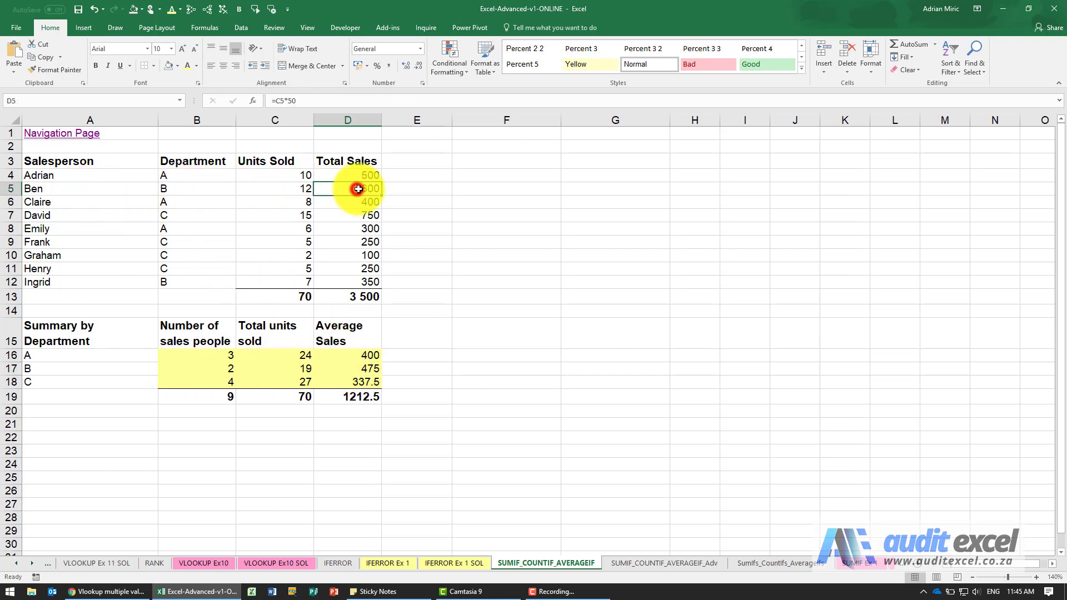
pyautogui.keyDown('ctrl'); pyautogui.click(354, 281); pyautogui.keyUp('ctrl')
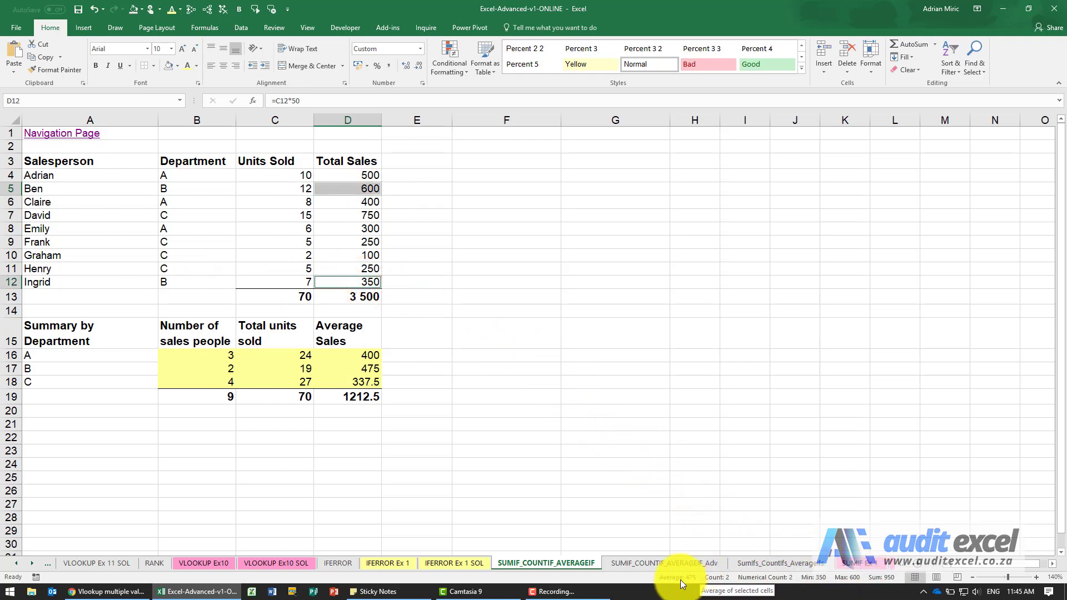
pyautogui.click(363, 398)
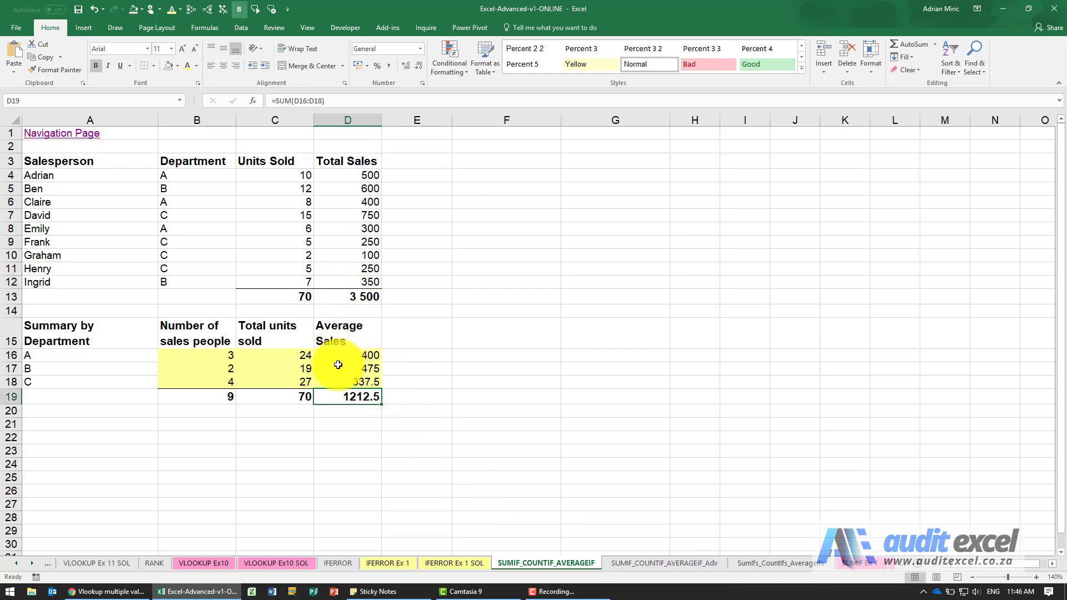